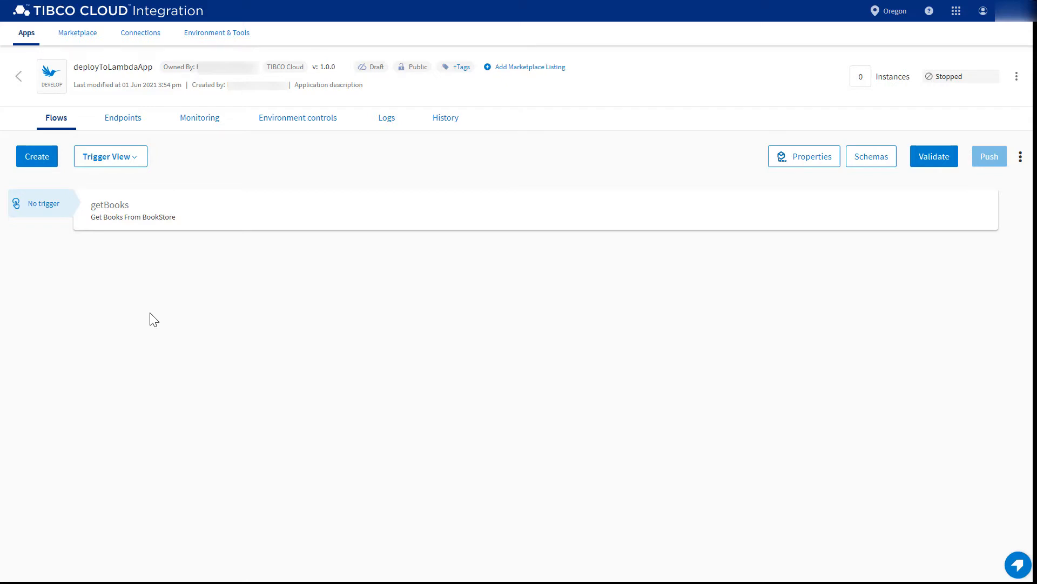
# Open the getBooks flow and examine the InvokeRESTService settings and the Return activity's mapping from the service's outputs to book.
pyautogui.click(190, 225)
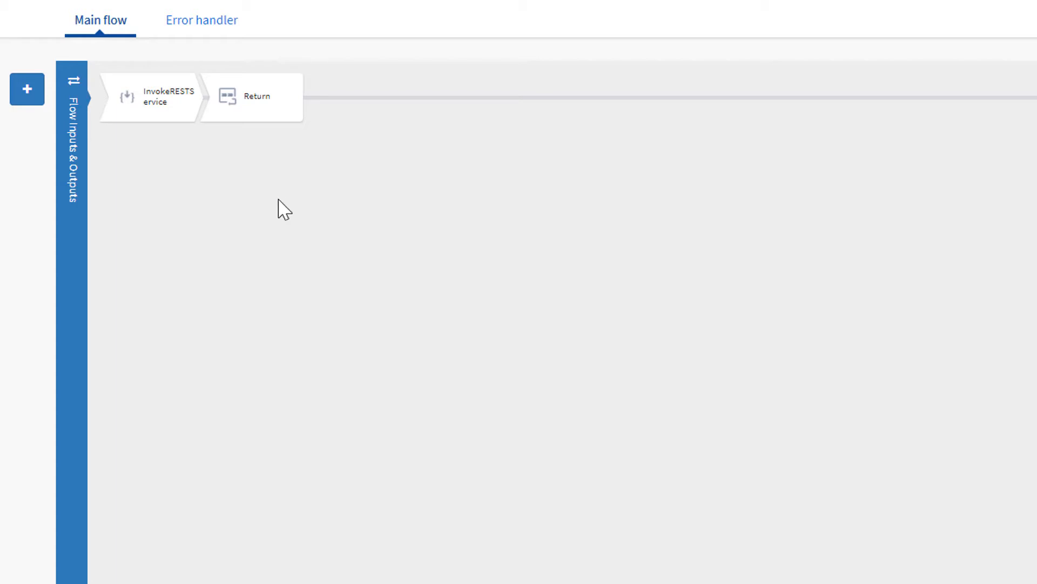
pyautogui.click(127, 118)
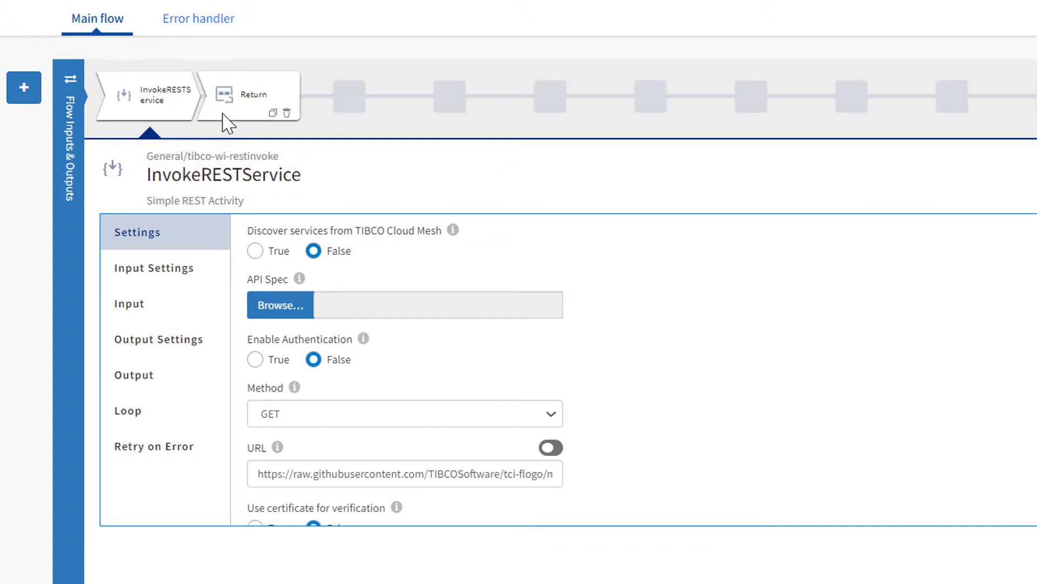
pyautogui.click(225, 122)
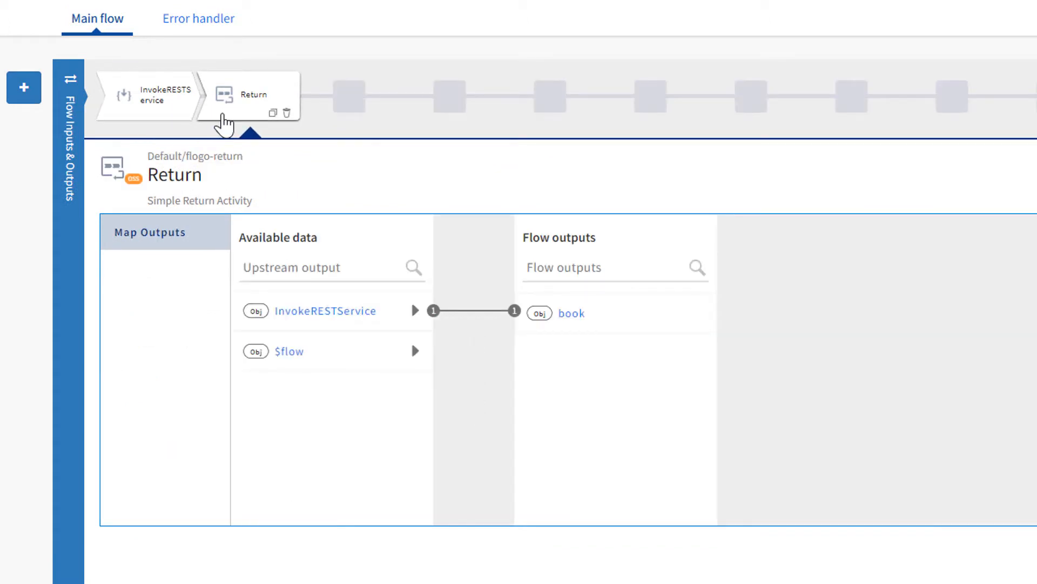
pyautogui.click(415, 311)
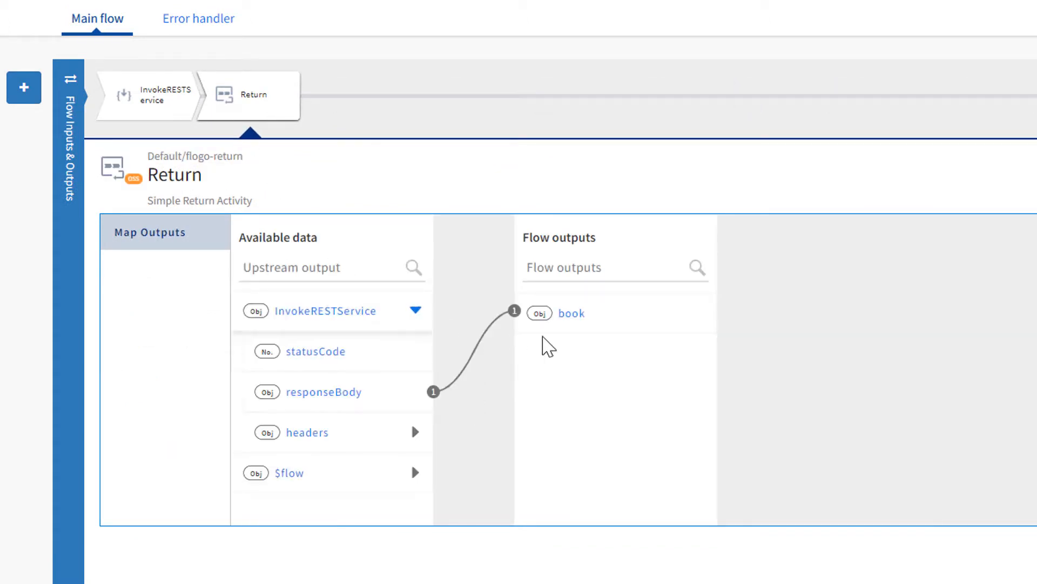
pyautogui.click(621, 328)
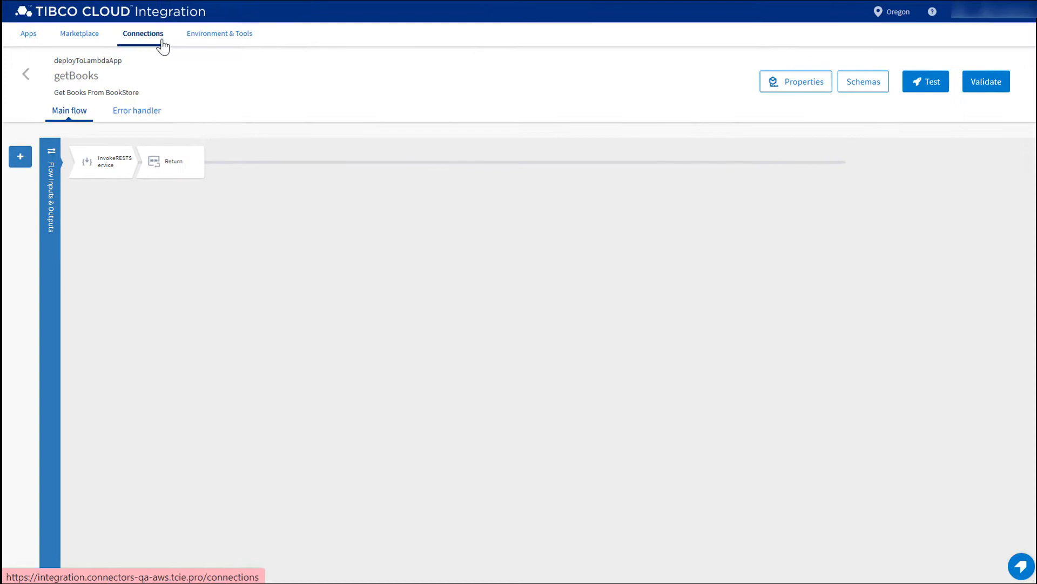
# Start a new AWS Connector connection named aws_connection with the description "Deploy flow to Lambda".
pyautogui.click(162, 46)
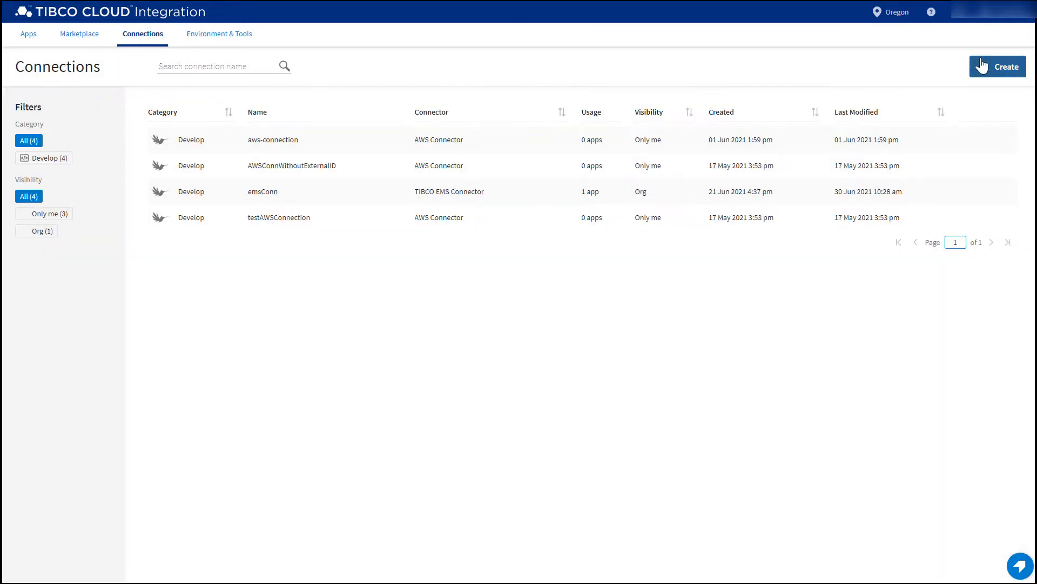
pyautogui.click(983, 66)
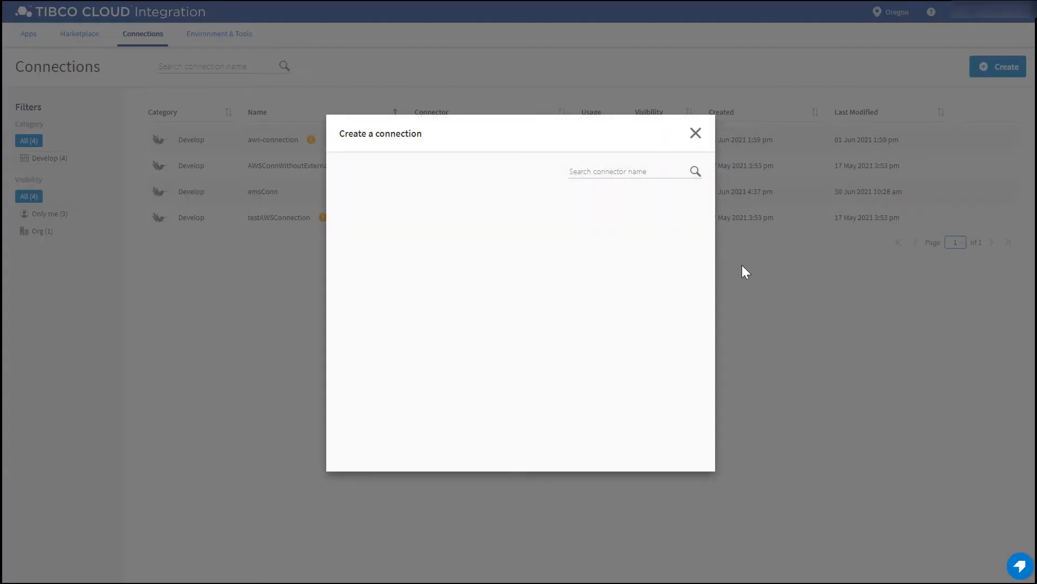
pyautogui.click(661, 350)
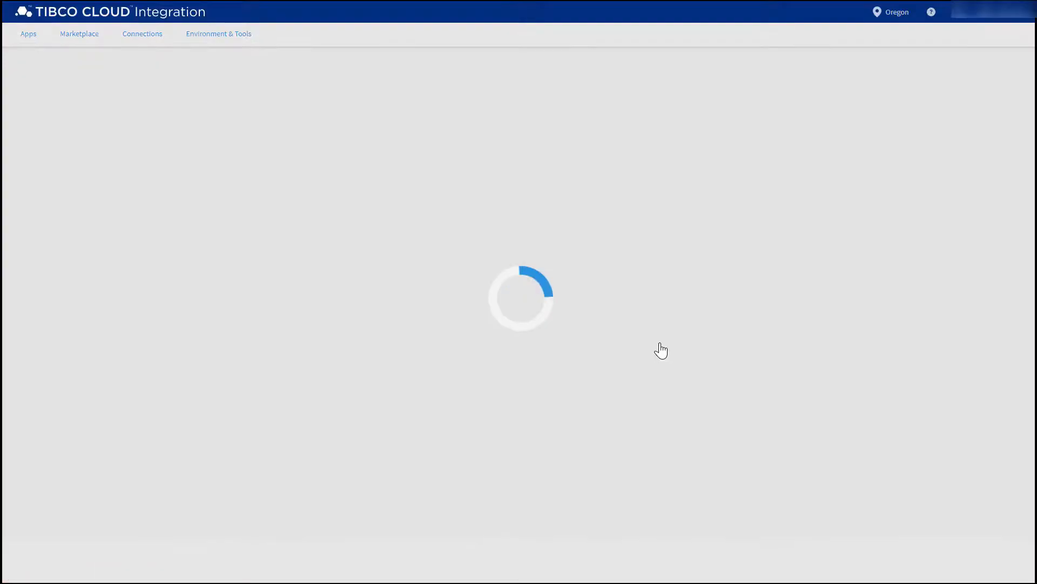
pyautogui.click(640, 155)
pyautogui.write('aws_connection')
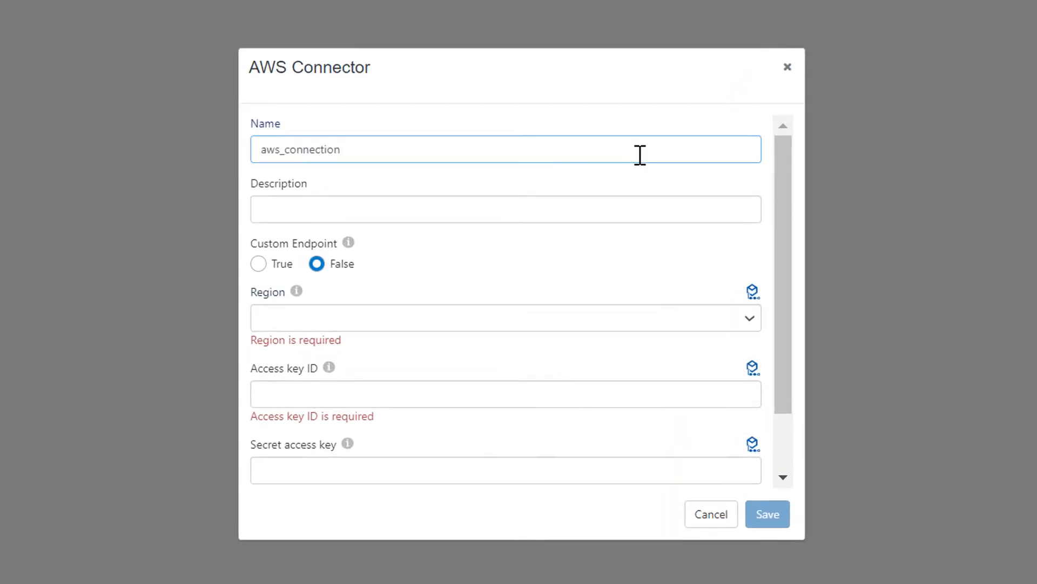
pyautogui.press('Tab')
pyautogui.write('Deploy flow to Lambda')
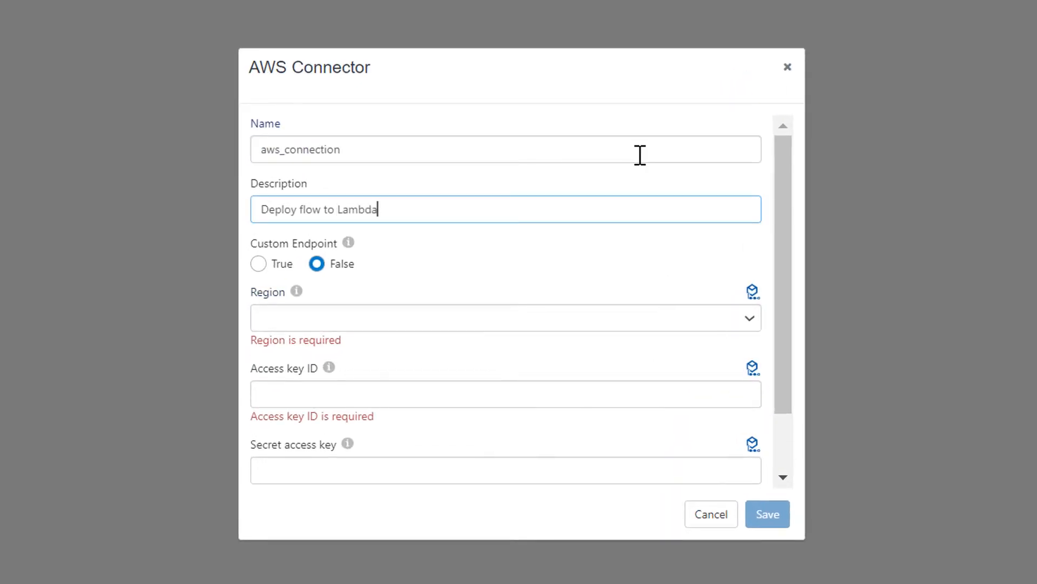
pyautogui.click(609, 173)
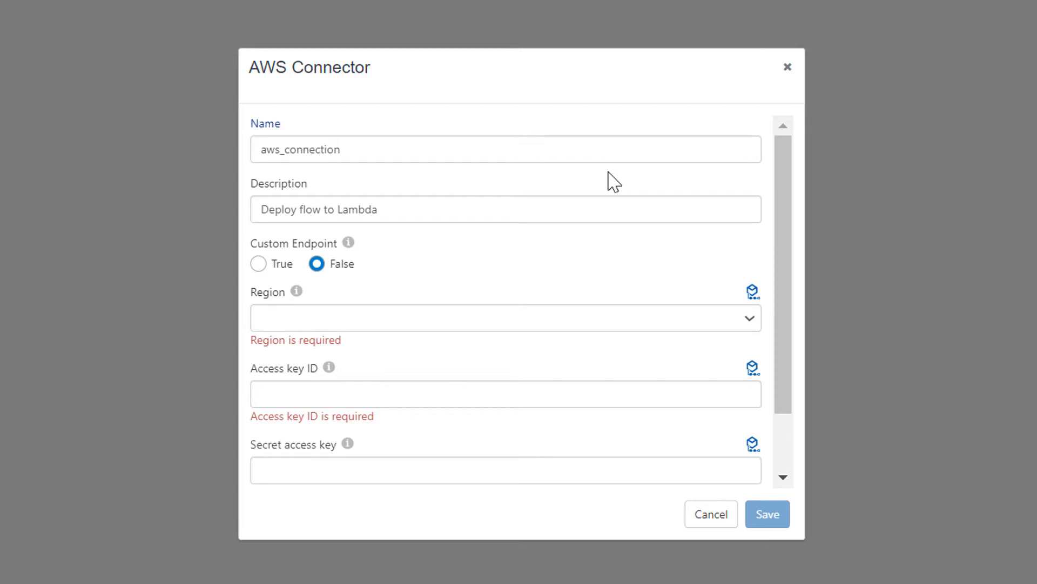
# Set Custom Endpoint to False for the AWS connection and choose us-west-2 as its region.
pyautogui.click(259, 264)
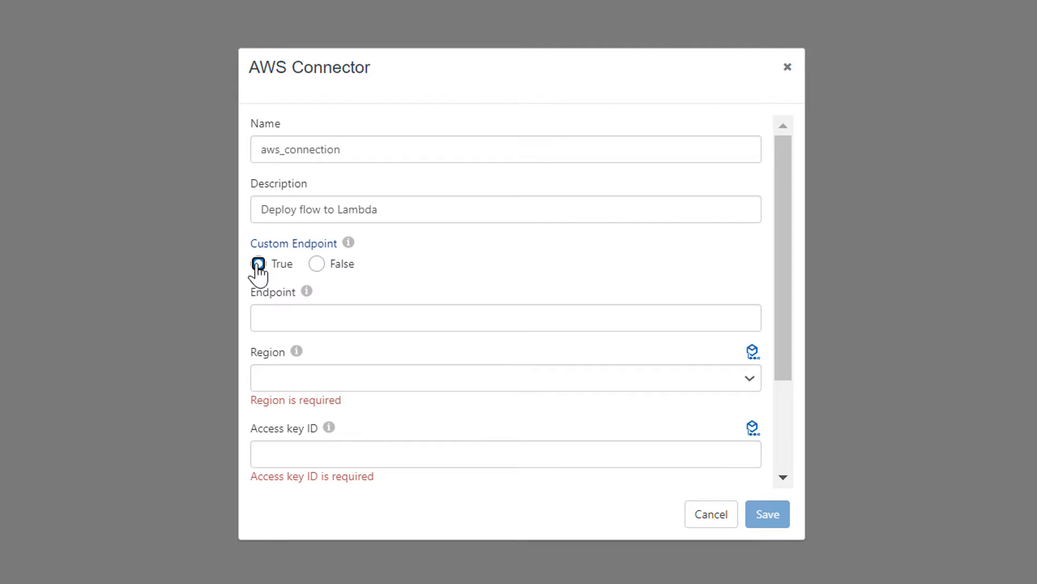
pyautogui.click(316, 264)
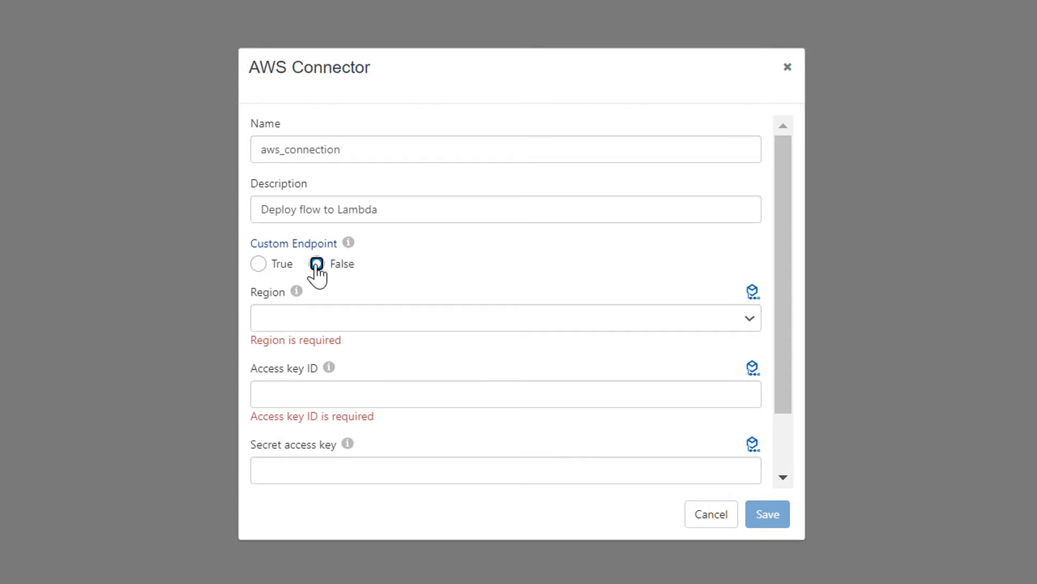
pyautogui.click(329, 314)
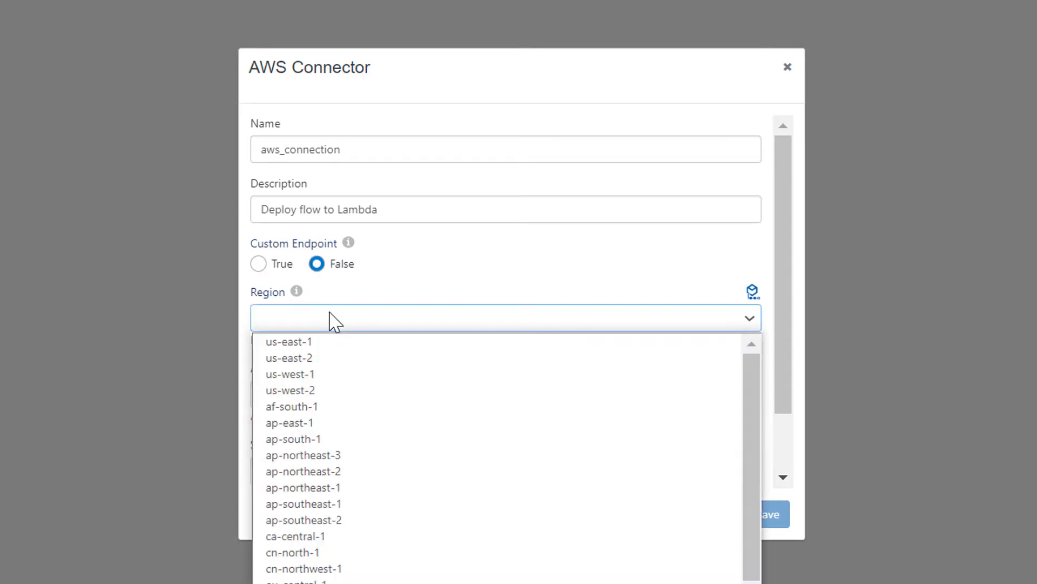
pyautogui.click(333, 391)
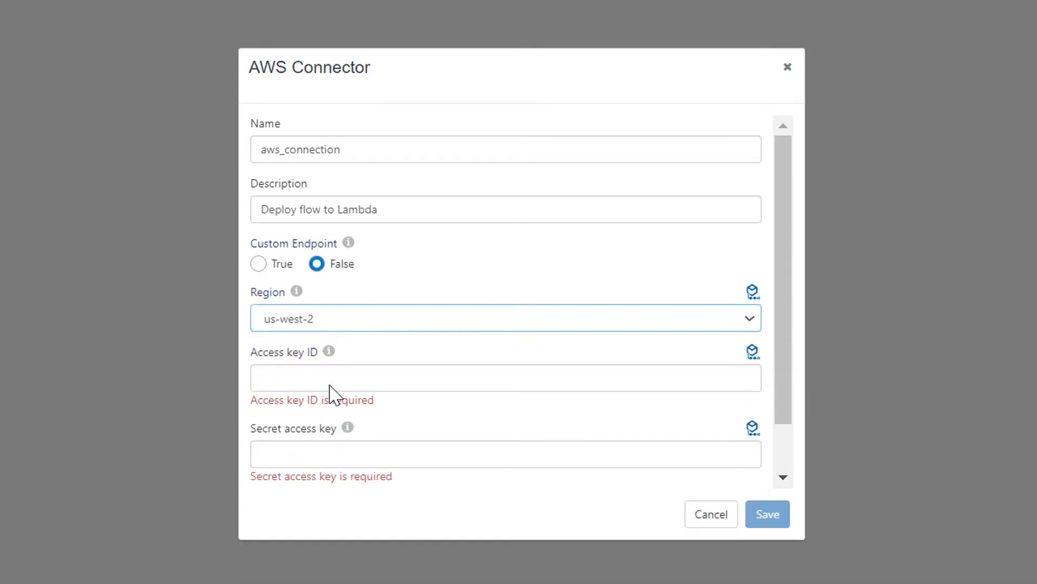
# Paste the access key ID and the secret access key into the AWS connection.
pyautogui.click(332, 385)
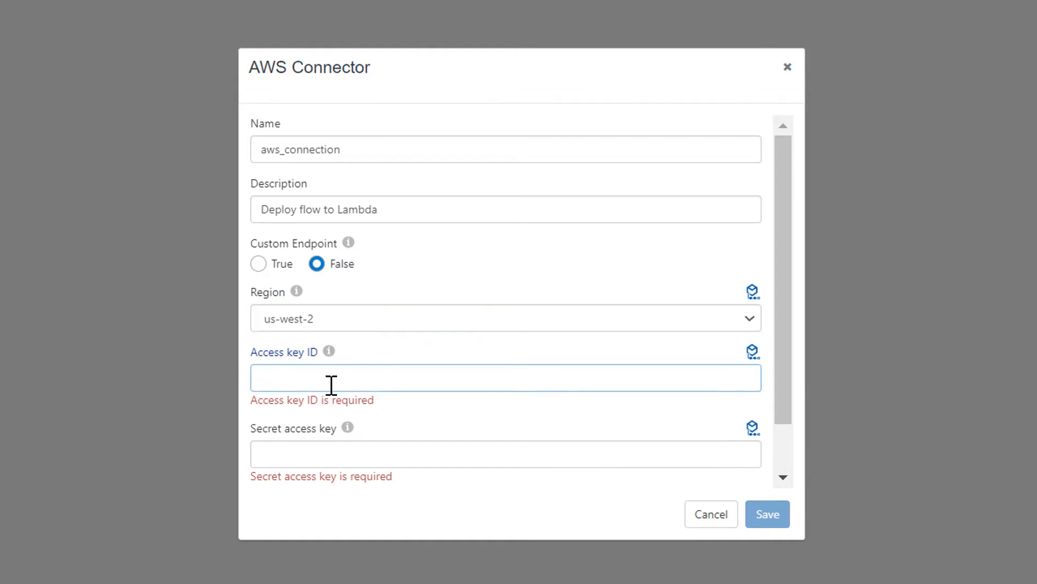
pyautogui.hotkey('ctrl', 'v')
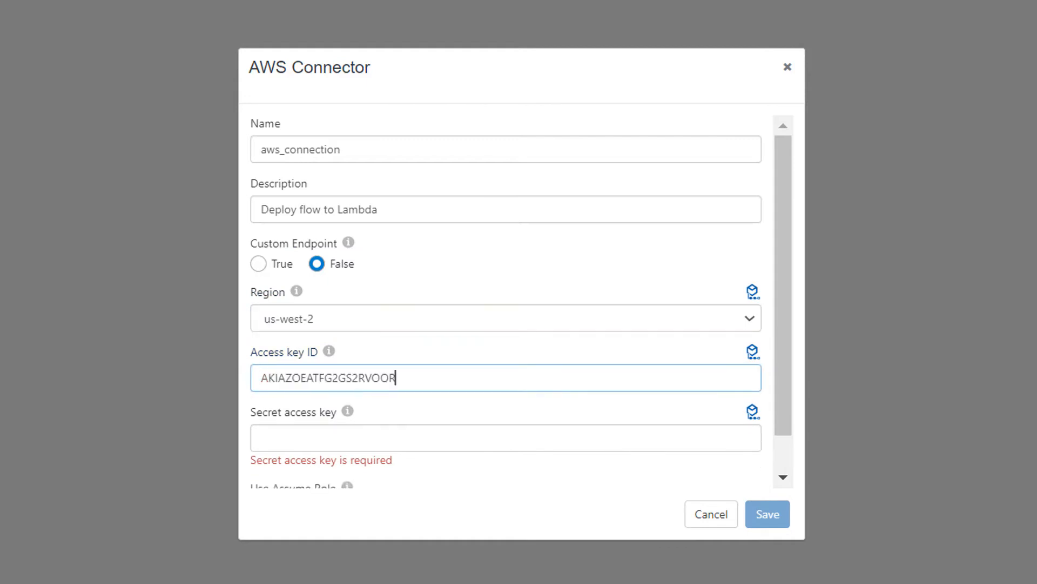
pyautogui.click(349, 446)
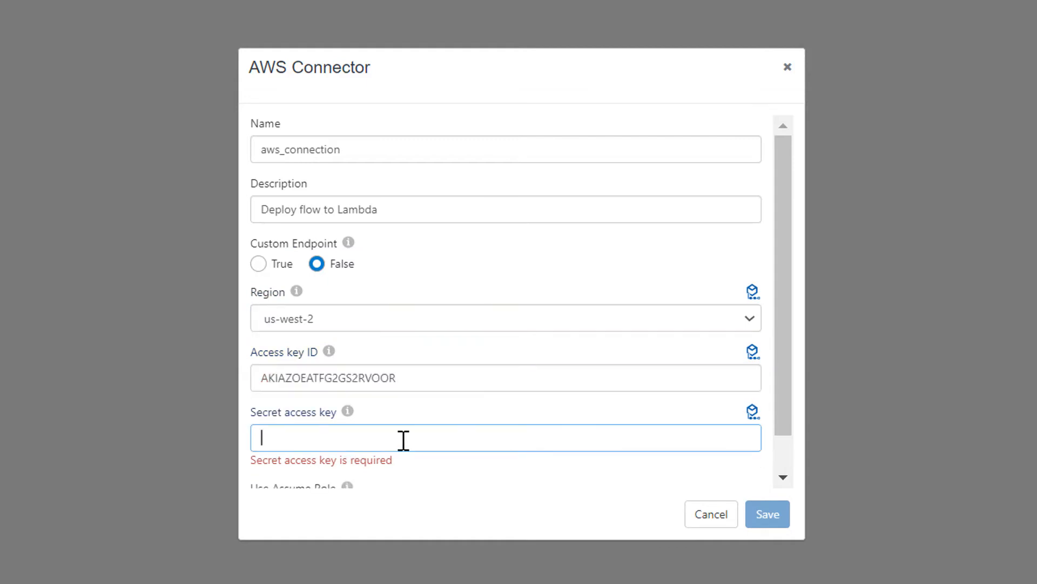
pyautogui.hotkey('ctrl', 'v')
# Set Use Assume Role to True and enter the ARN of the AWS_Automation_Role role.
pyautogui.scroll(-1, 403, 440)
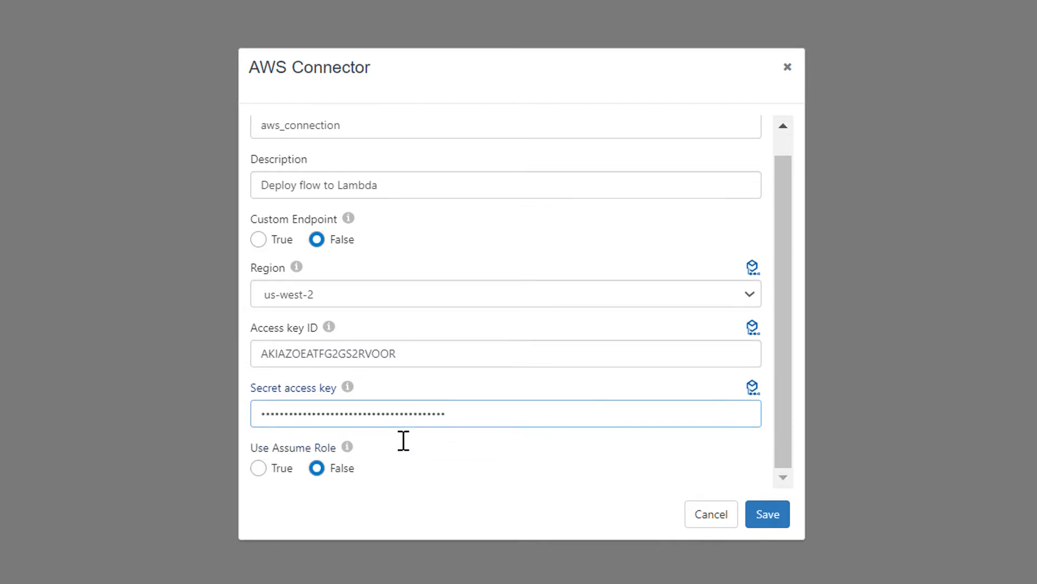
pyautogui.click(259, 468)
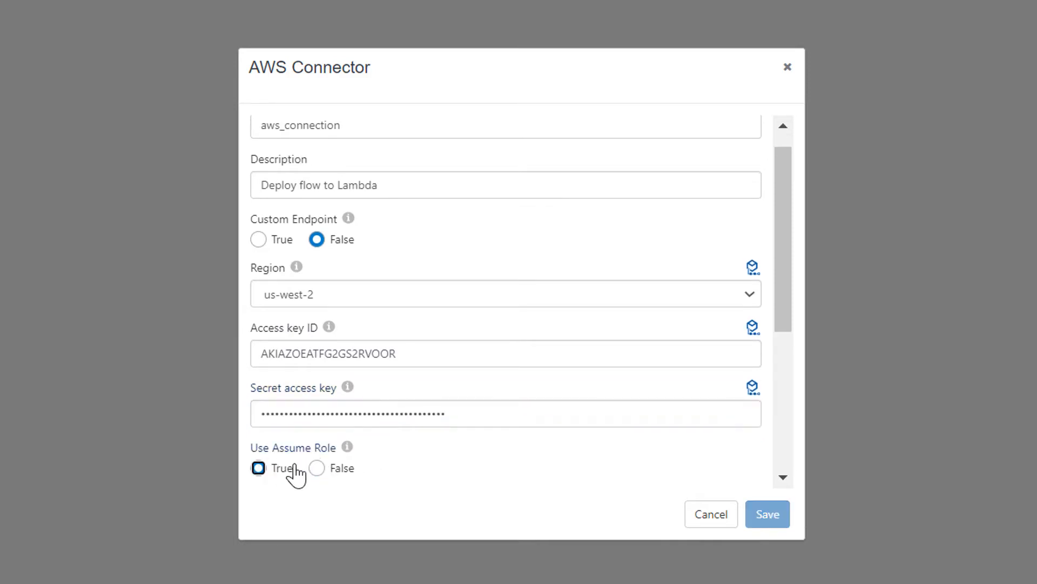
pyautogui.scroll(-5, 435, 463)
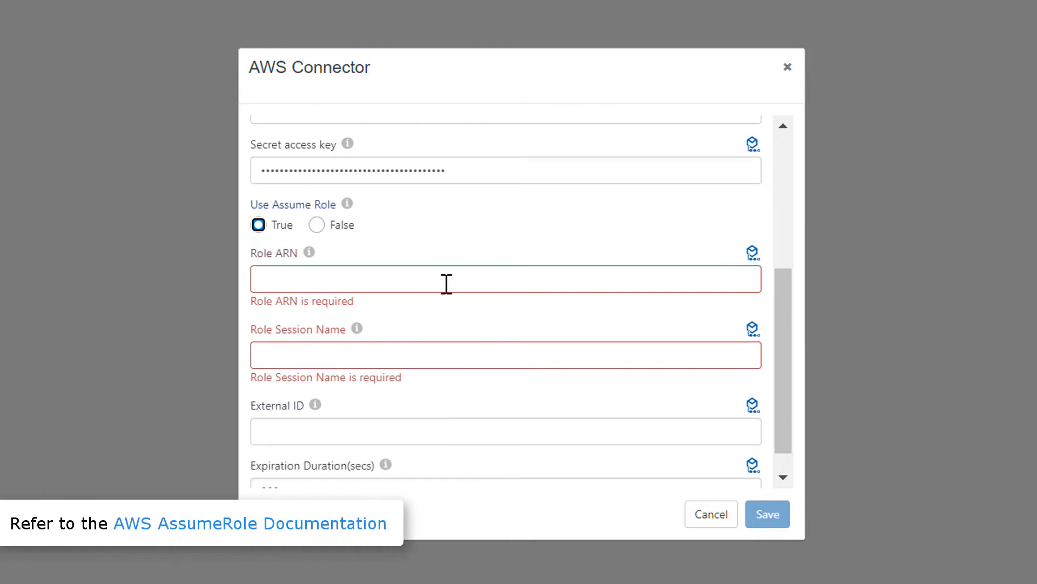
pyautogui.click(446, 282)
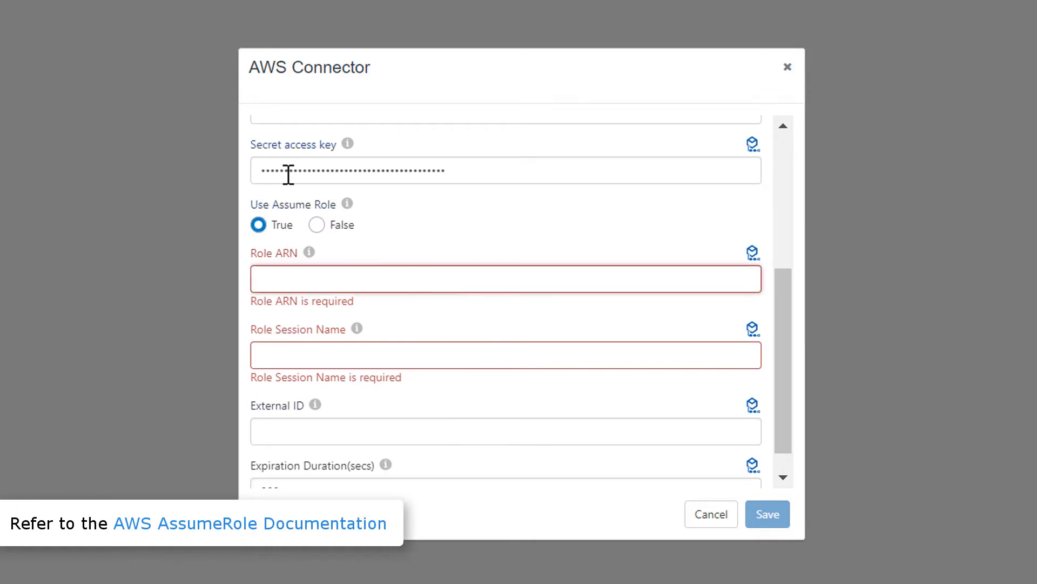
pyautogui.hotkey('ctrl', 'v')
pyautogui.press('Tab')
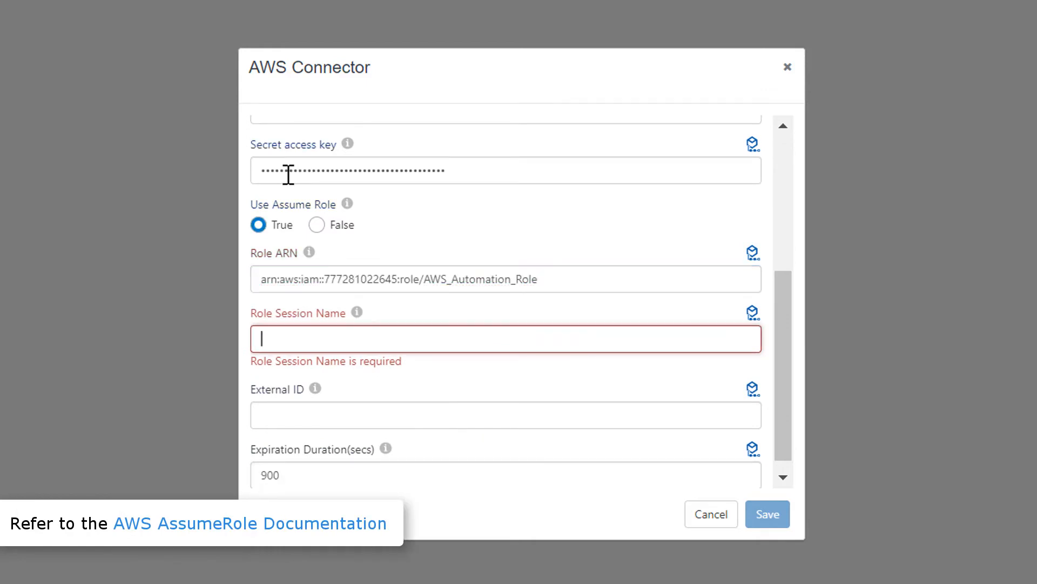
# Set the role session name to session1 and the external ID to team-flogo-externalID, and save the AWS connection.
pyautogui.write('se')
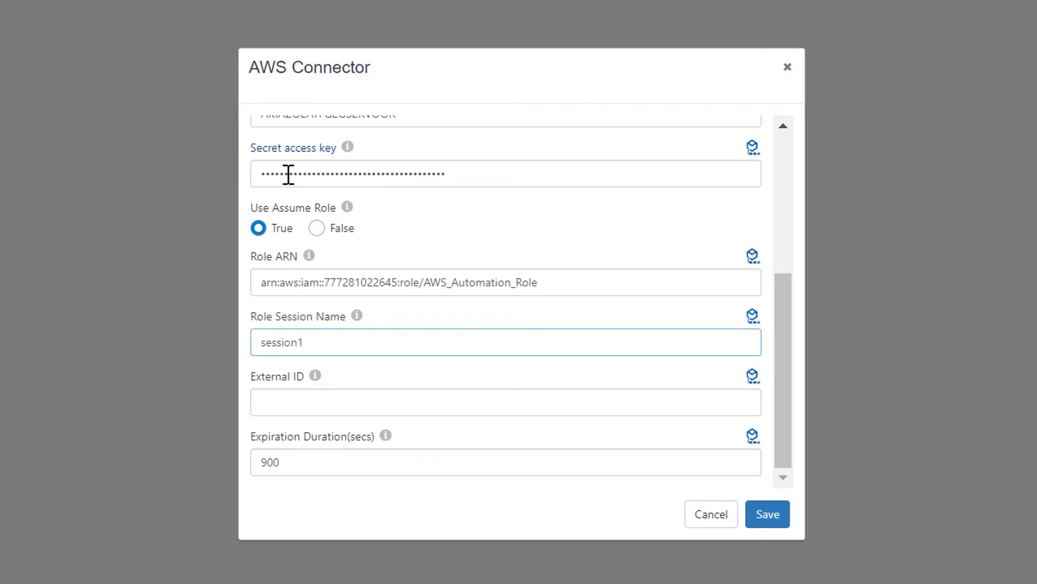
pyautogui.write('ssion1')
pyautogui.click(507, 410)
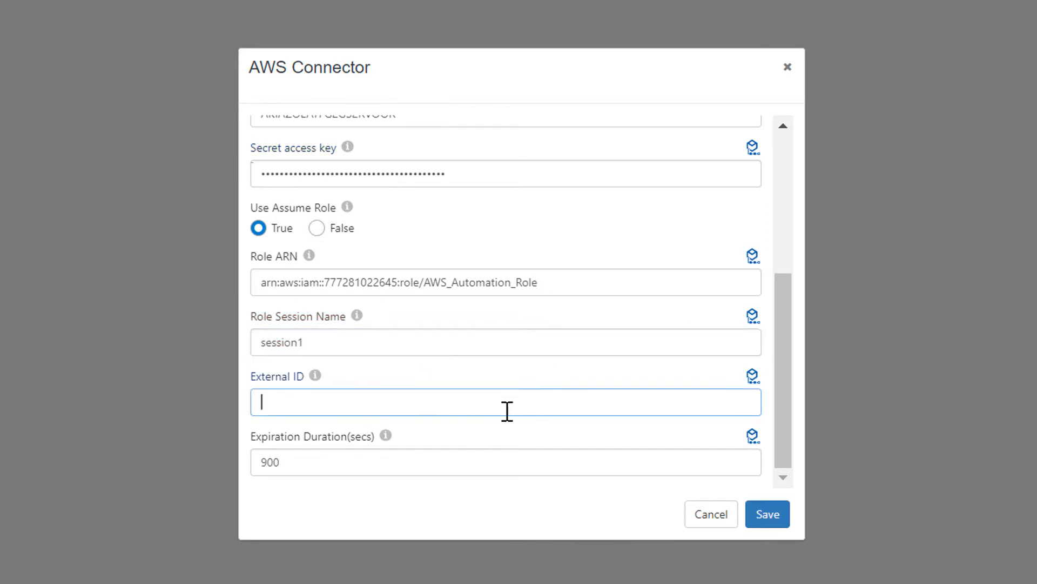
pyautogui.write('team-flogo-externalID')
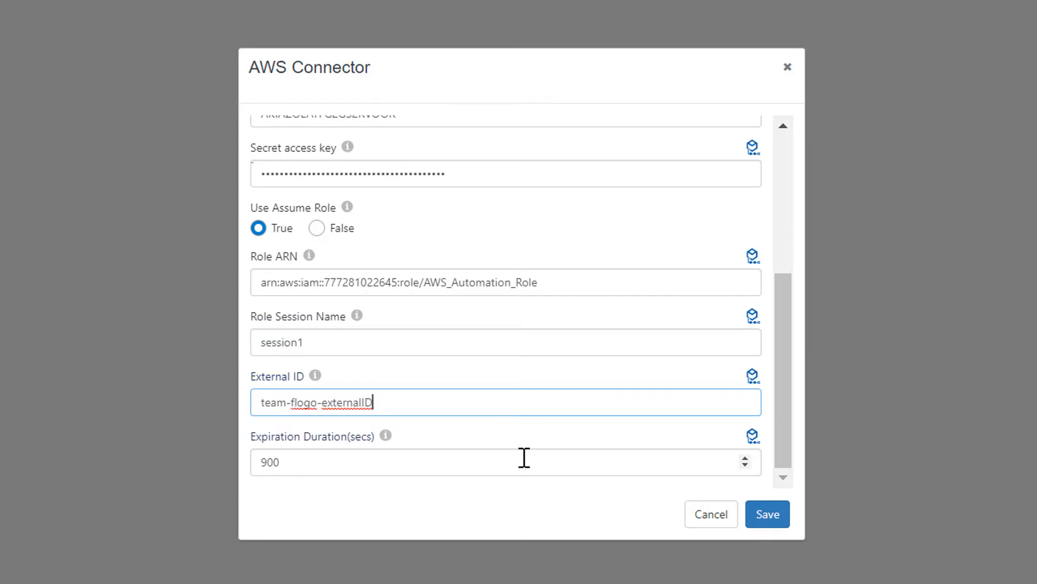
pyautogui.click(773, 518)
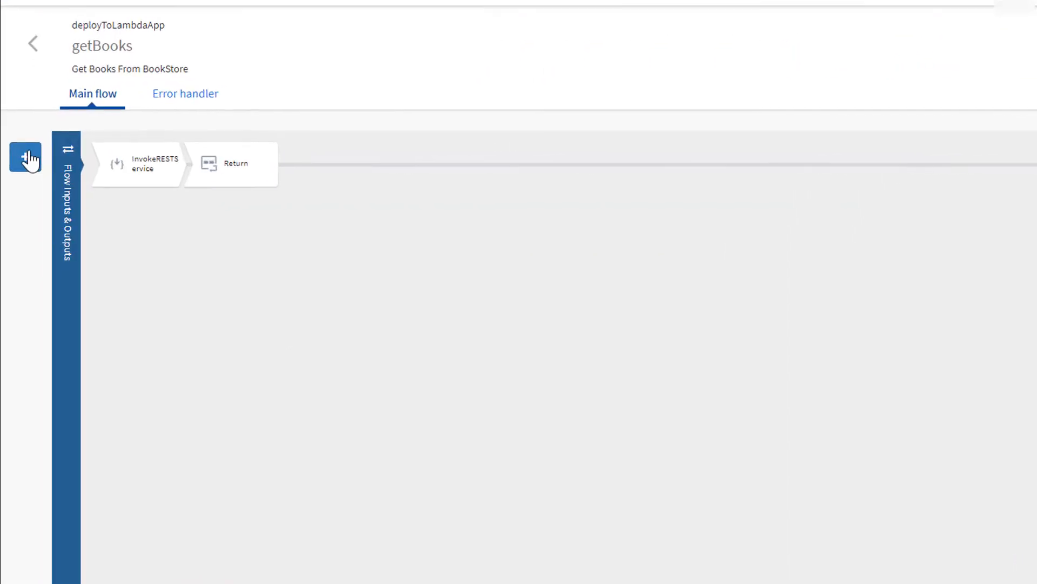
# Add a Receive Lambda Invocation trigger to the getBooks flow, using aws_connection and the example payload { "id": "0" }.
pyautogui.click(28, 159)
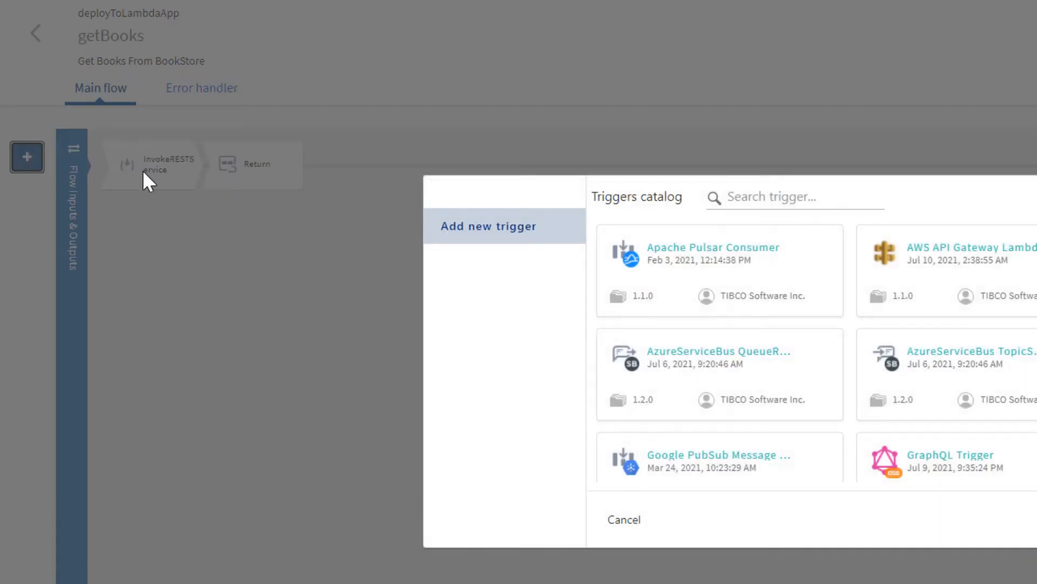
pyautogui.scroll(-9, 636, 309)
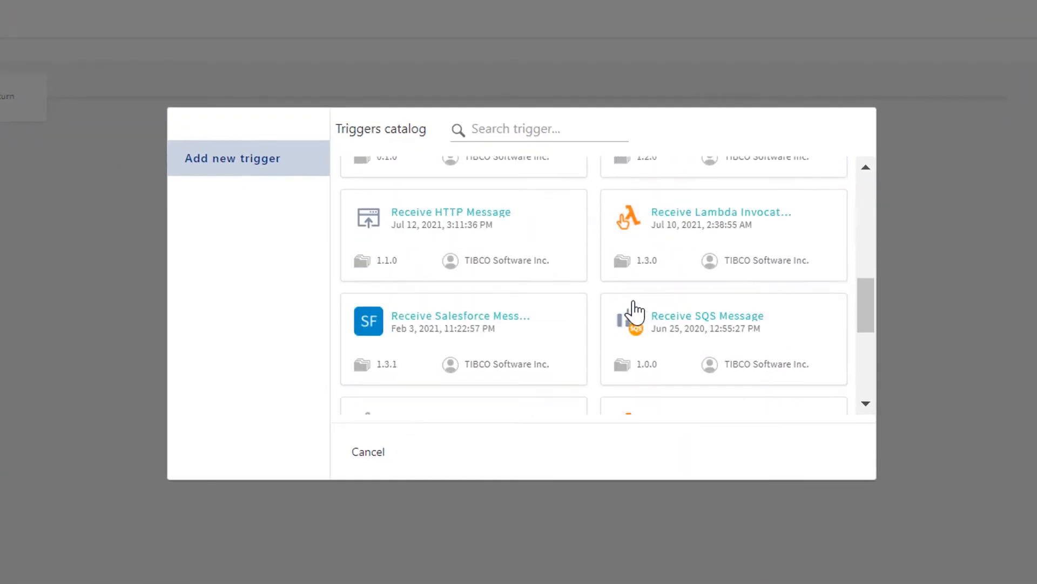
pyautogui.click(650, 270)
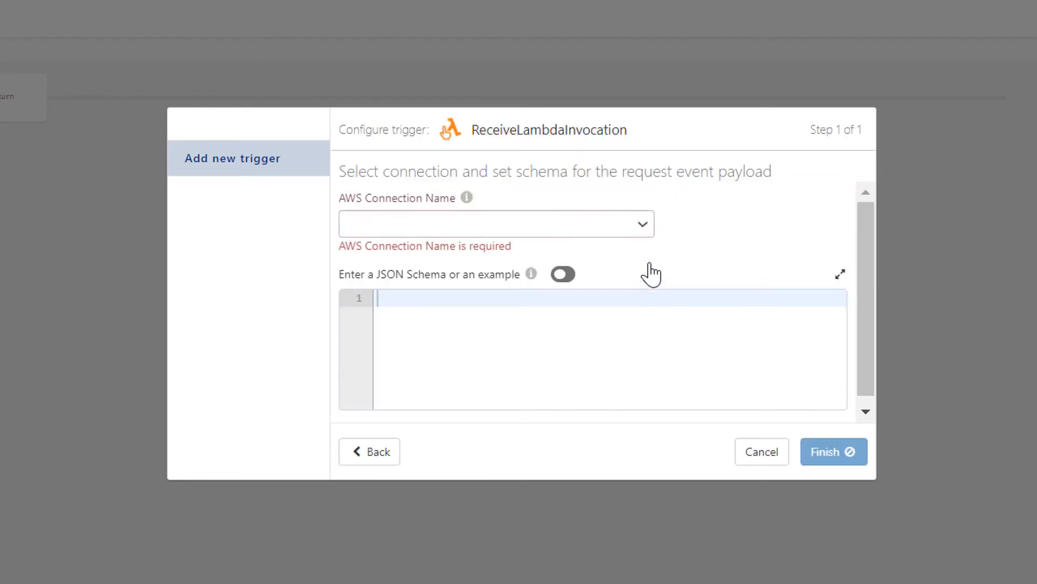
pyautogui.click(641, 228)
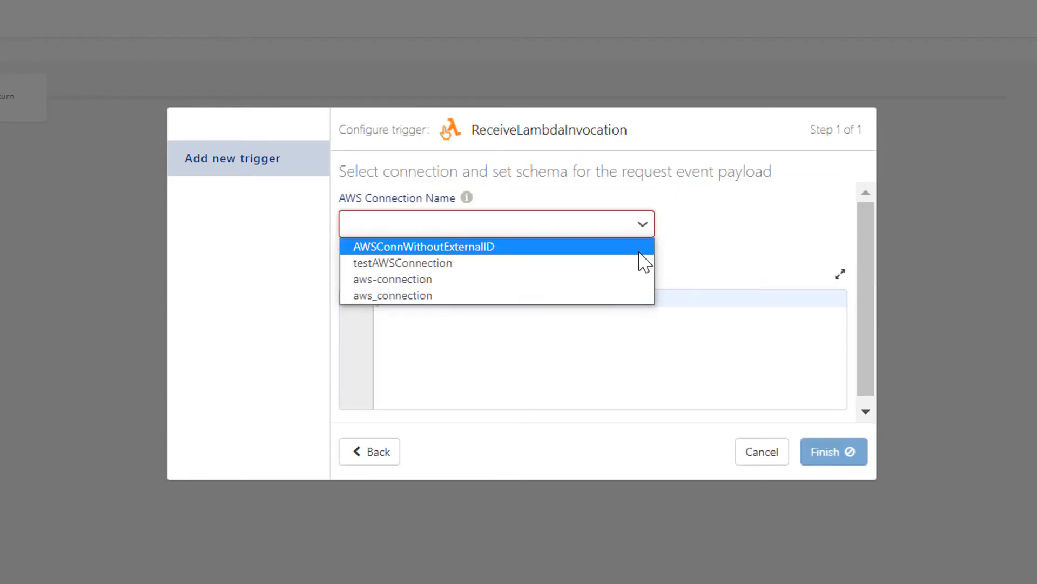
pyautogui.click(636, 296)
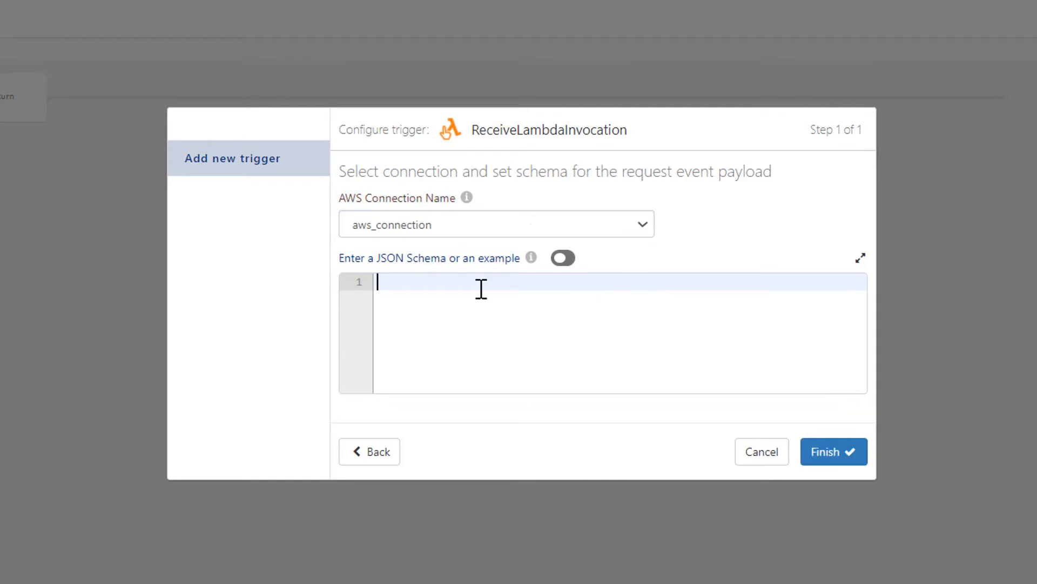
pyautogui.write('{ "id": "0" }')
pyautogui.click(828, 453)
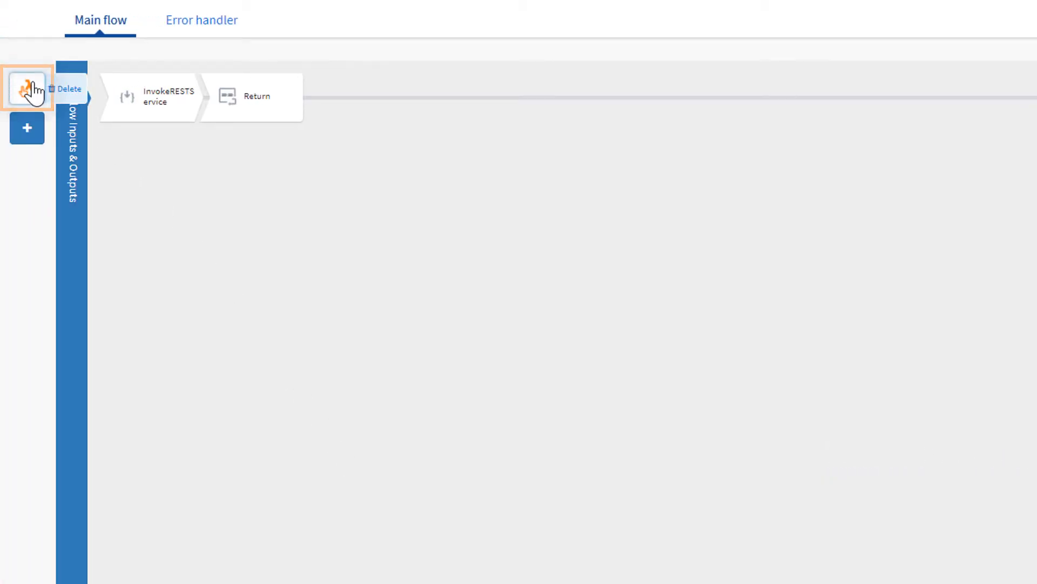
# In the Receive Lambda Invocation trigger, map the EventPayload id to the flow input id.
pyautogui.click(27, 89)
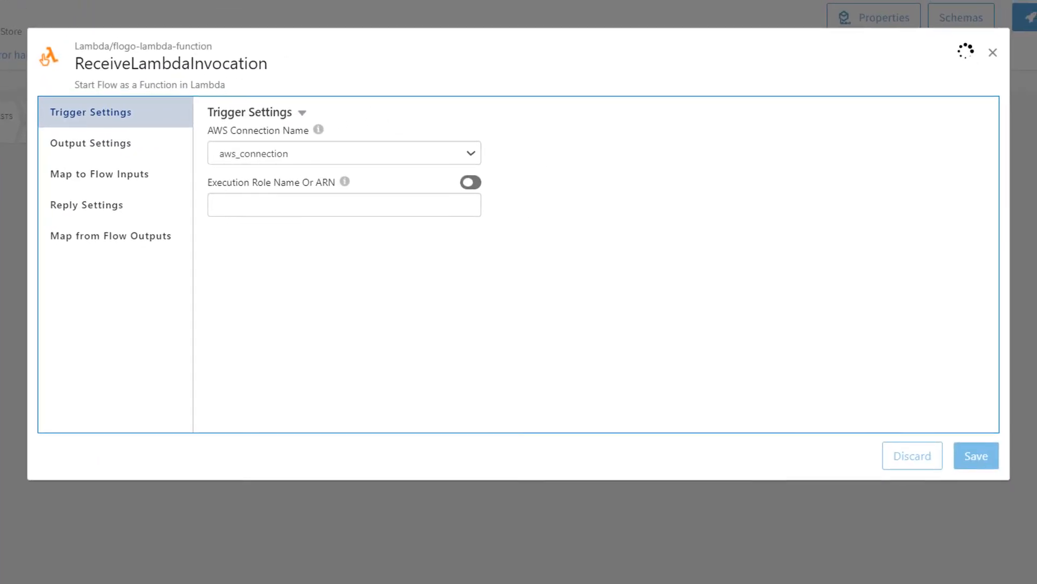
pyautogui.click(166, 149)
pyautogui.click(176, 175)
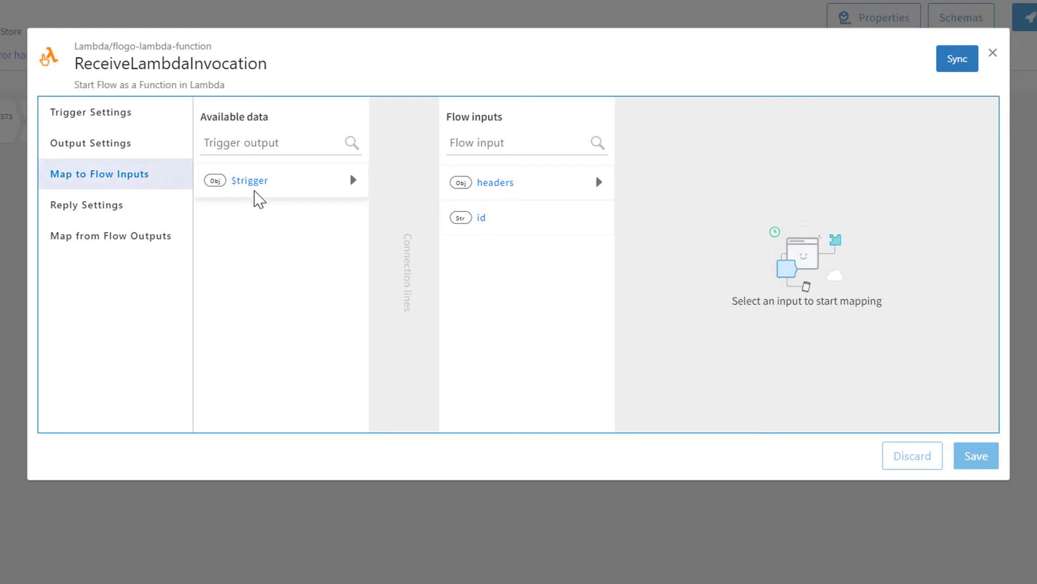
pyautogui.click(353, 180)
pyautogui.click(353, 355)
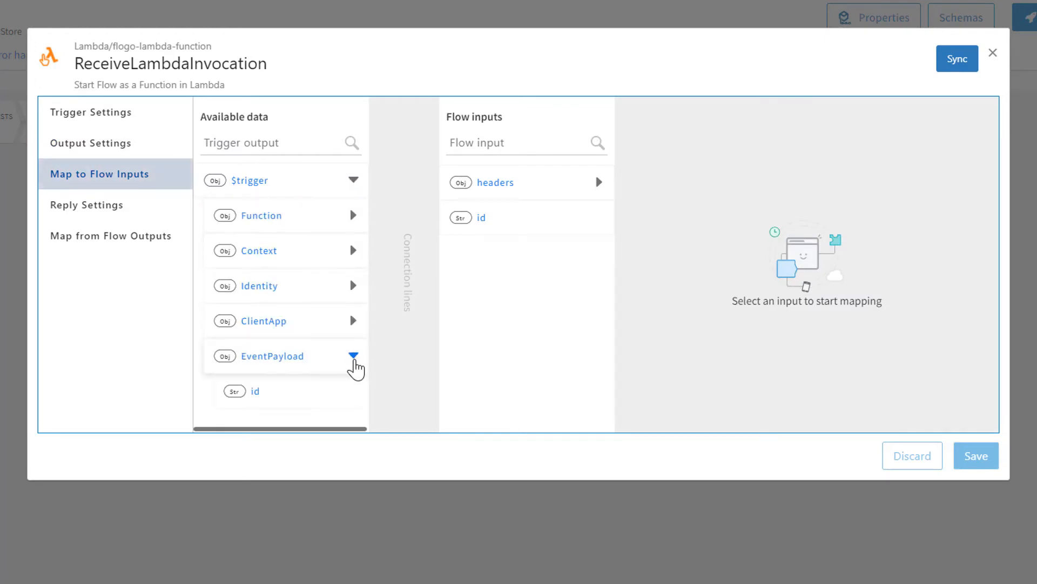
pyautogui.moveTo(317, 405); pyautogui.dragTo(567, 248)
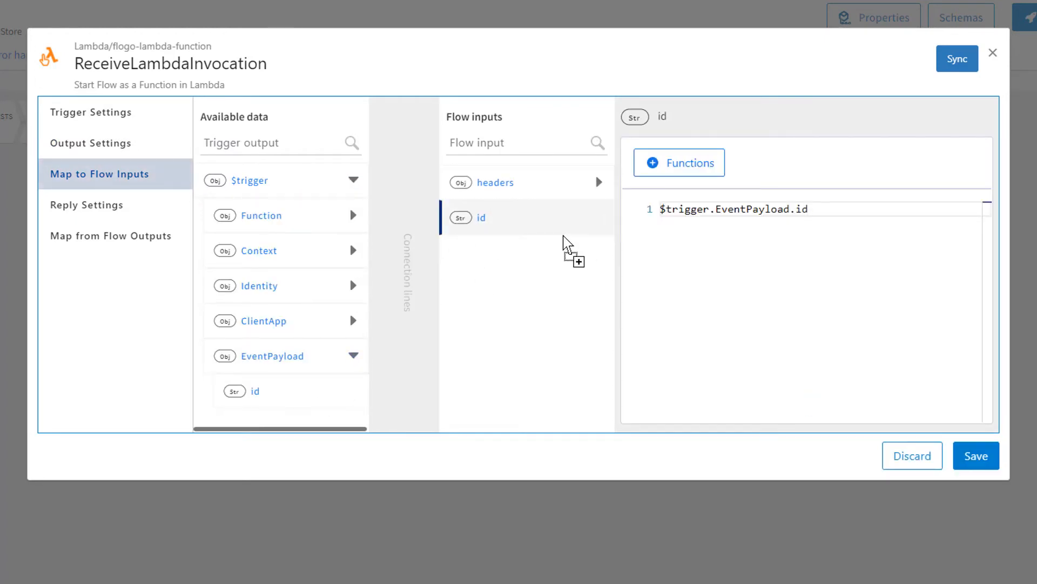
# Use the book_schema schema for the trigger's reply data.
pyautogui.click(166, 222)
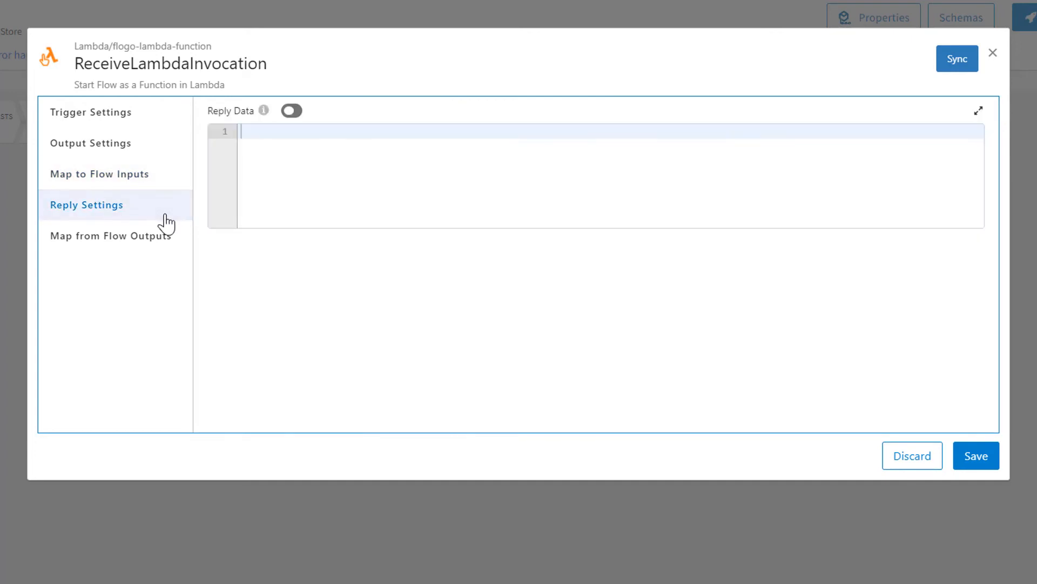
pyautogui.click(292, 112)
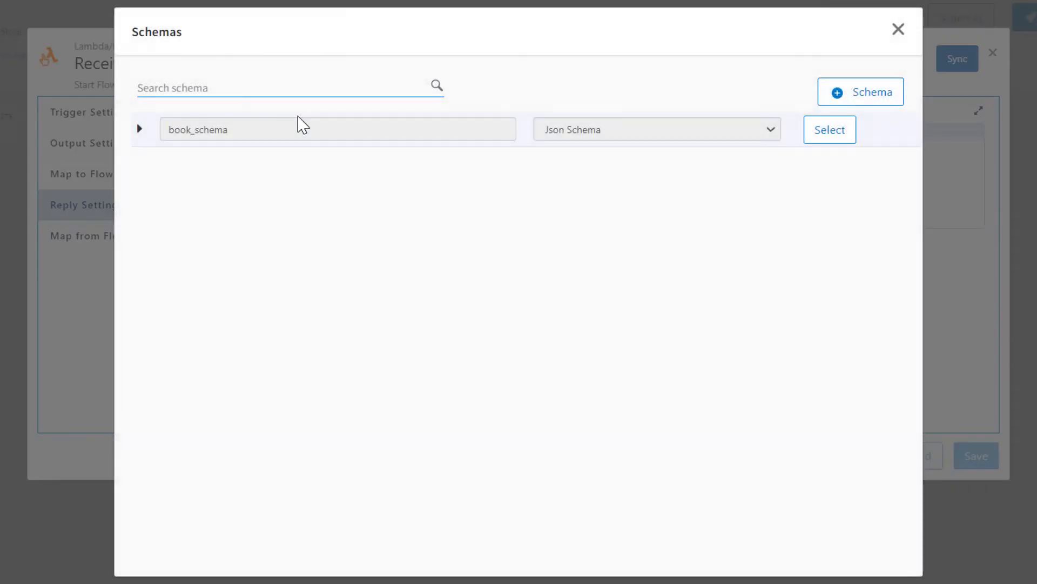
pyautogui.click(828, 141)
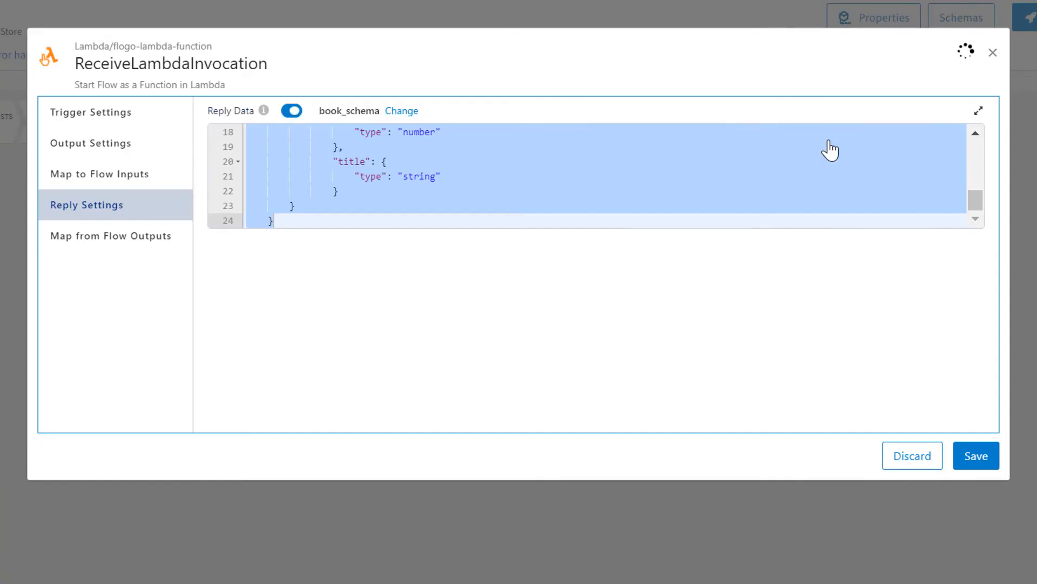
# Map the flow output book to the trigger reply data object, then save and close the trigger configuration.
pyautogui.click(183, 244)
pyautogui.click(353, 189)
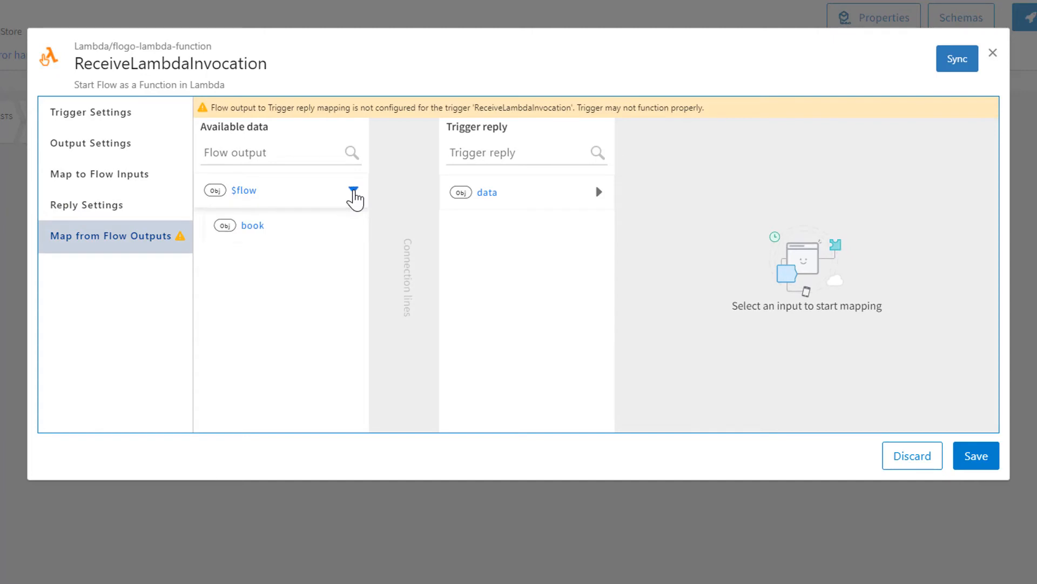
pyautogui.click(599, 191)
pyautogui.moveTo(354, 234)
pyautogui.mouseDown()
pyautogui.moveTo(317, 238)
pyautogui.moveTo(549, 213)
pyautogui.mouseUp()
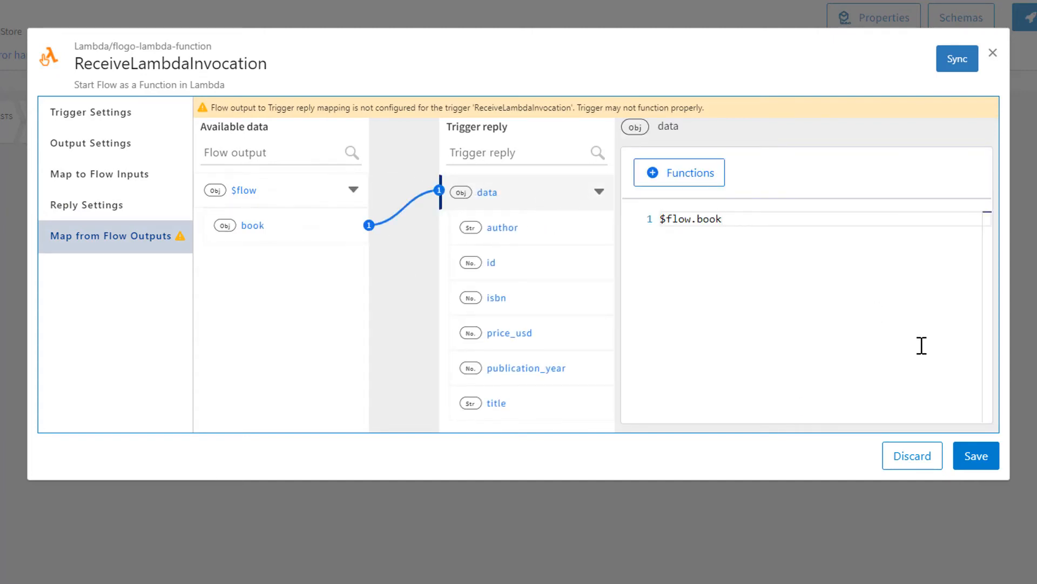
pyautogui.click(986, 459)
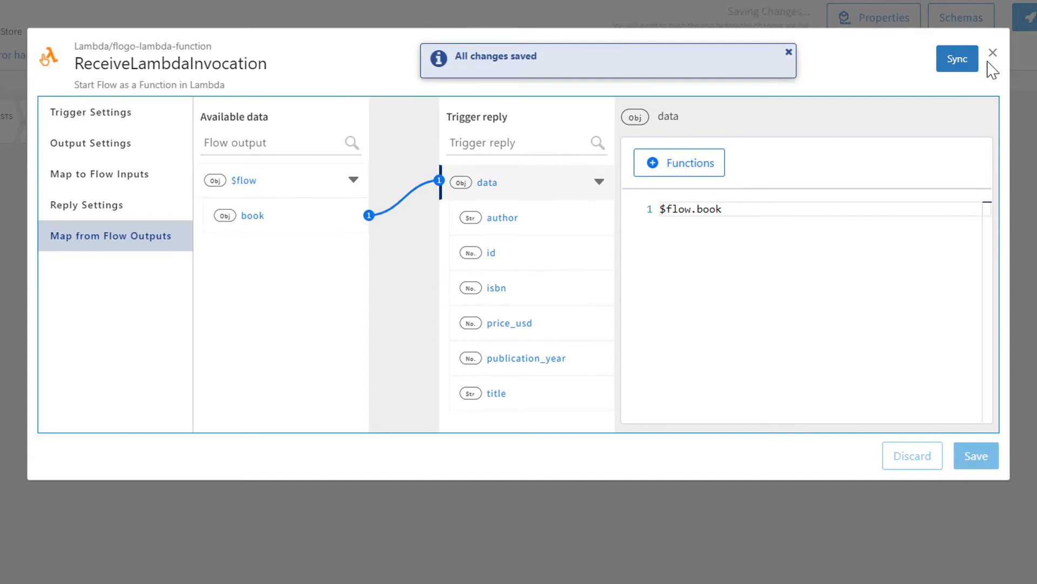
pyautogui.click(993, 52)
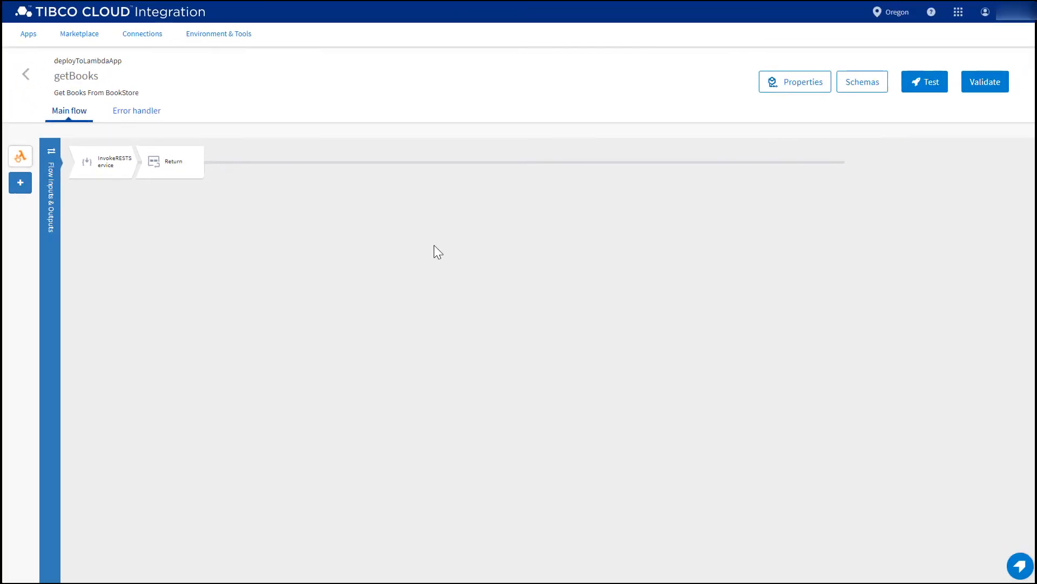
# Return to the deployToLambdaApp overview, push the app and scale its instances.
pyautogui.click(25, 75)
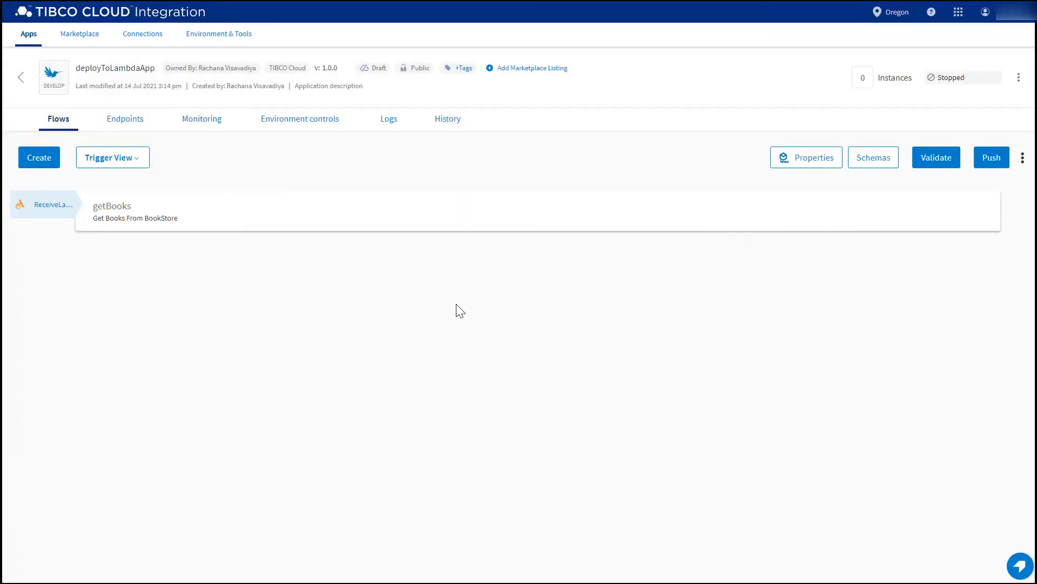
pyautogui.click(976, 163)
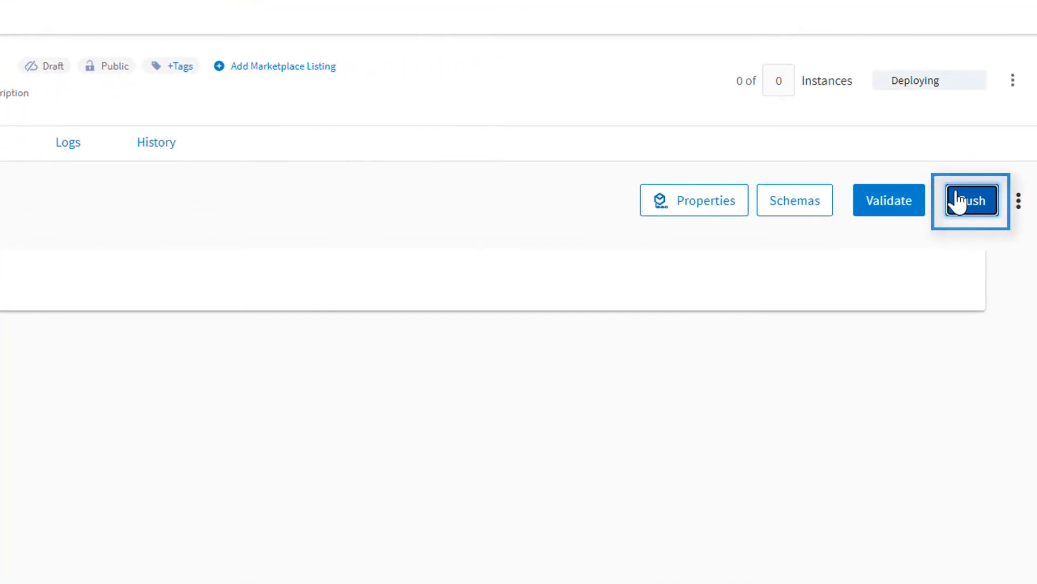
pyautogui.click(776, 68)
pyautogui.click(821, 91)
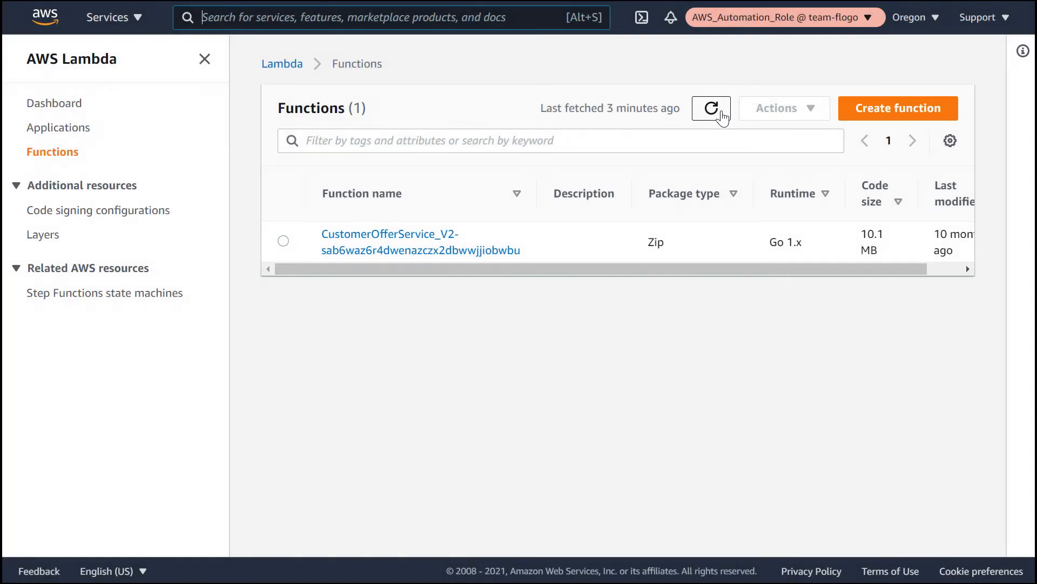
# In the AWS Lambda console, refresh the function list and open the test section of the deployToLambdaApp function created by FLOGO.
pyautogui.click(712, 108)
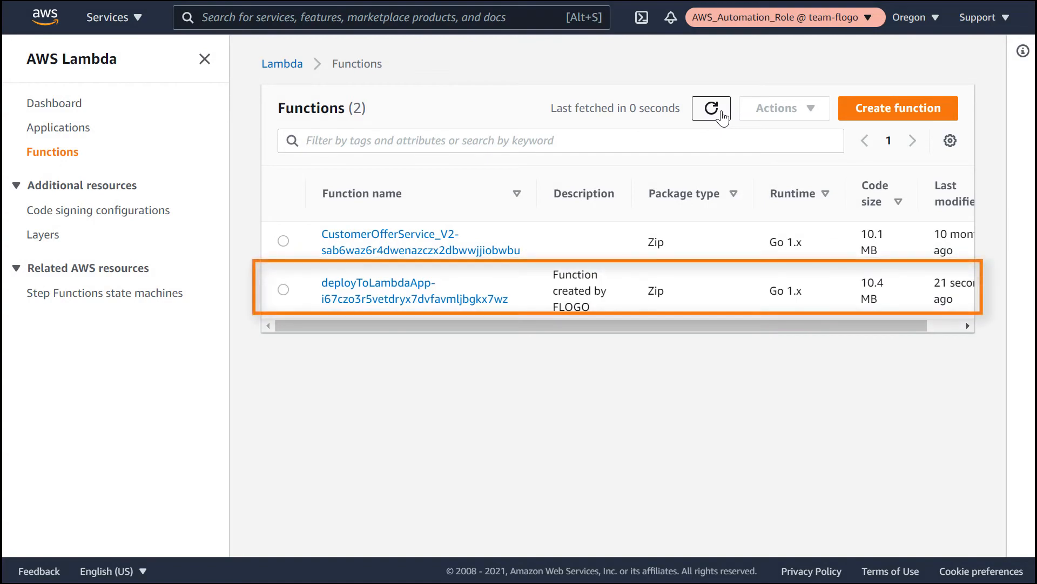
pyautogui.click(453, 299)
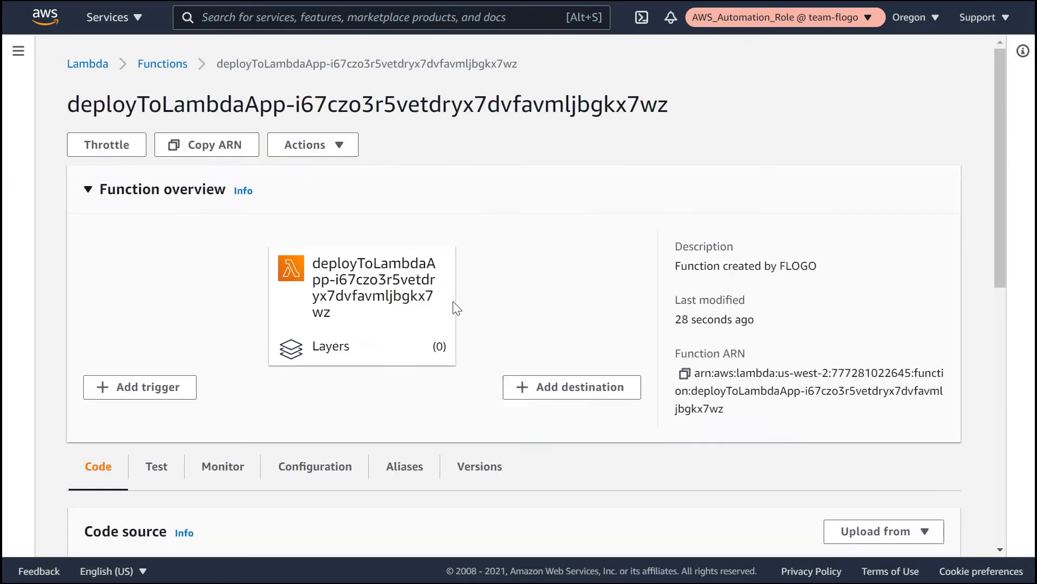
pyautogui.click(156, 475)
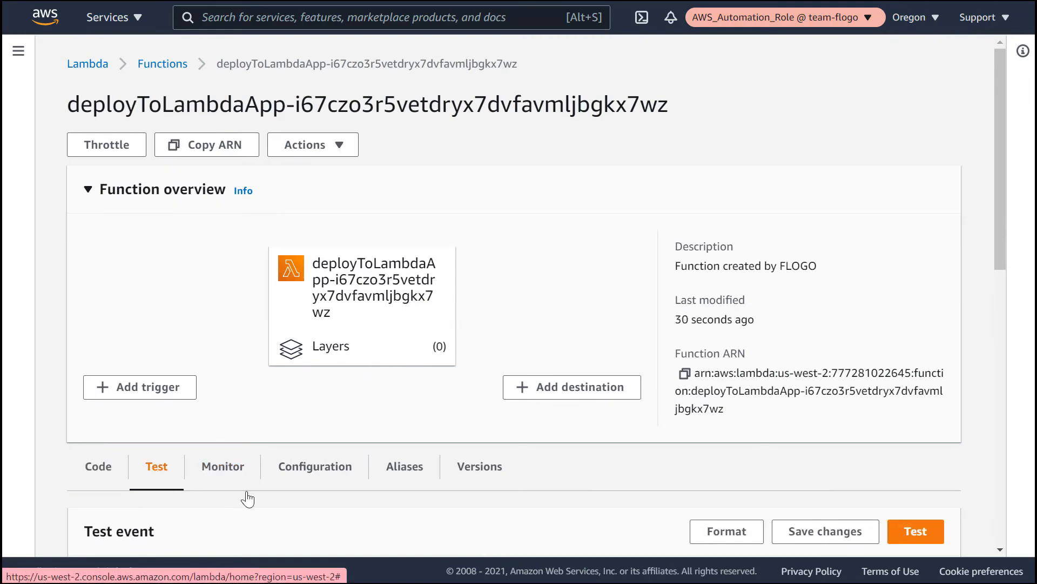
# Name the new test event event1 and replace its JSON with { "id": "1" }.
pyautogui.scroll(-5, 284, 500)
pyautogui.click(287, 380)
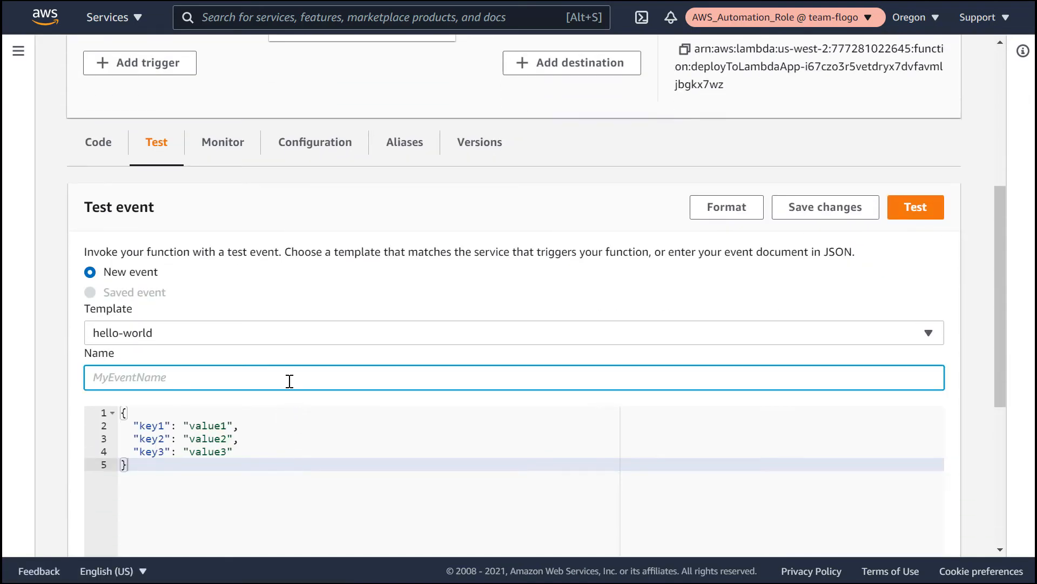
pyautogui.write('even')
pyautogui.scroll(-2, 289, 381)
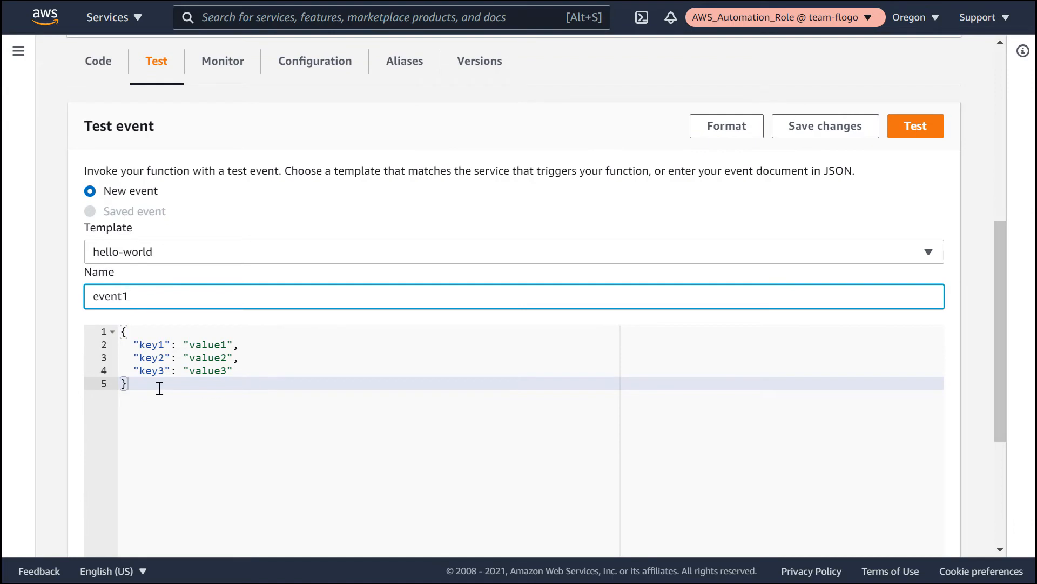
pyautogui.moveTo(160, 388); pyautogui.dragTo(120, 328)
pyautogui.write('{ "id": "1" }')
pyautogui.scroll(2, 340, 373)
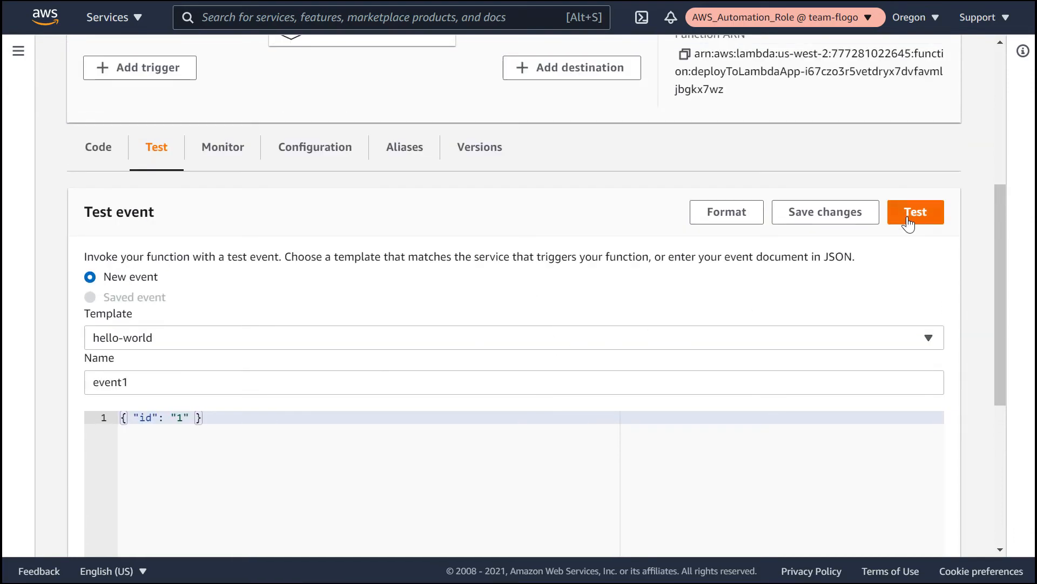
# Run the test event and examine the details of the execution result.
pyautogui.click(909, 224)
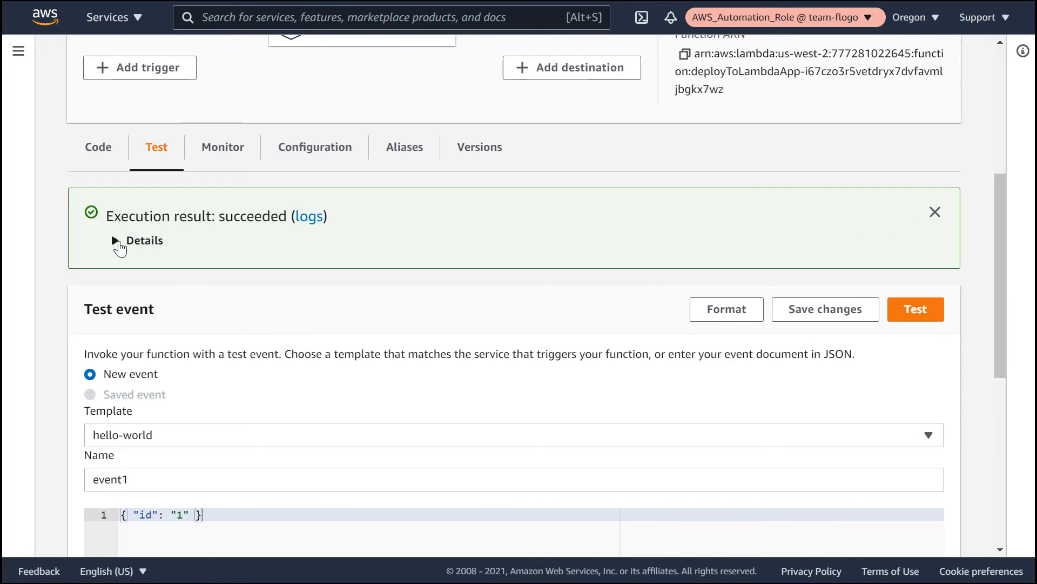
pyautogui.click(115, 241)
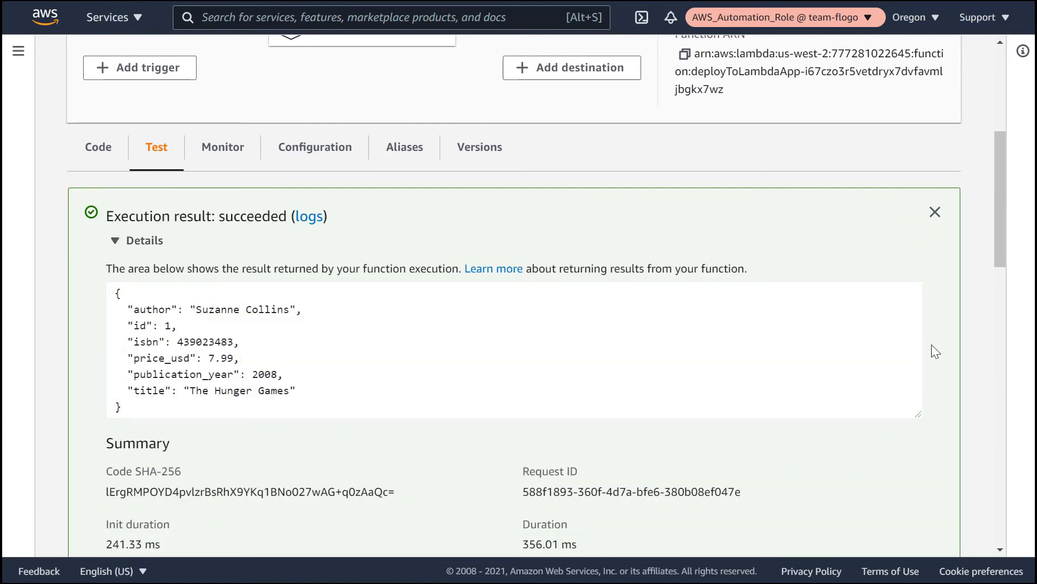
pyautogui.scroll(-3, 932, 345)
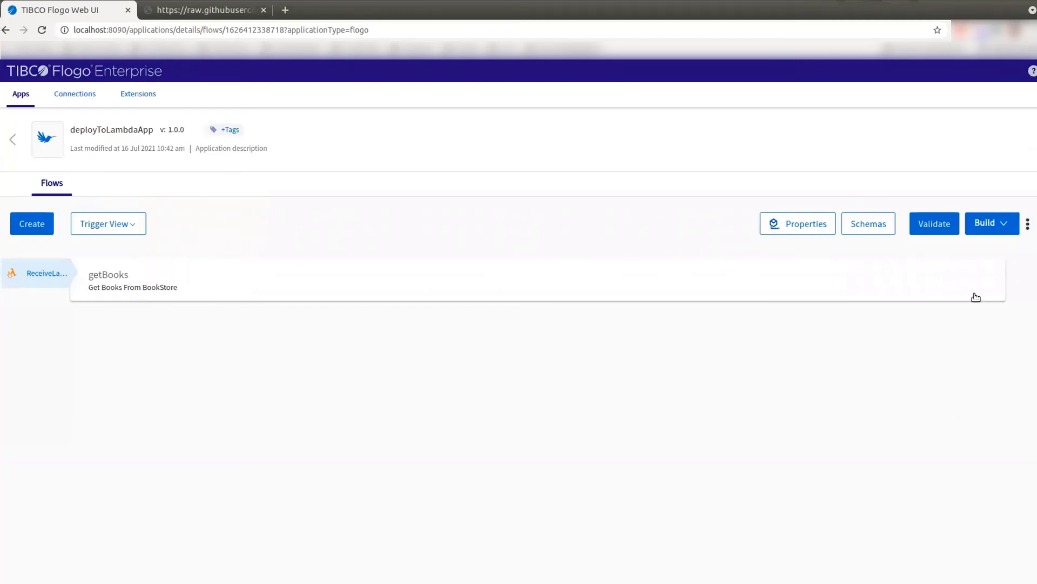
# In TIBCO Flogo Enterprise, build the app for Linux/amd64, then run chmod +x deployToLambdaApp-linux_amd64 in the terminal's Downloads folder.
pyautogui.click(992, 227)
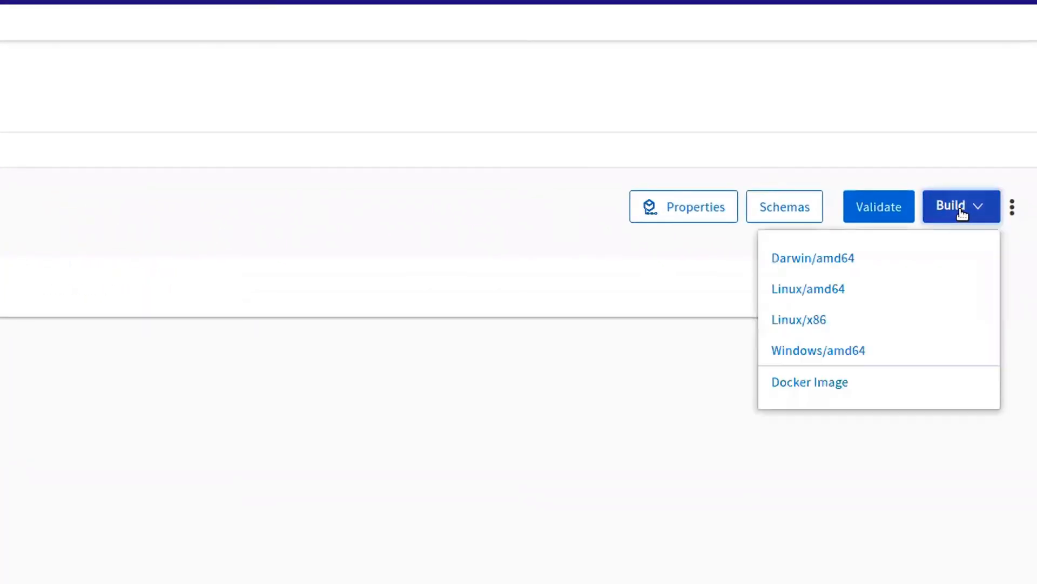
pyautogui.click(821, 289)
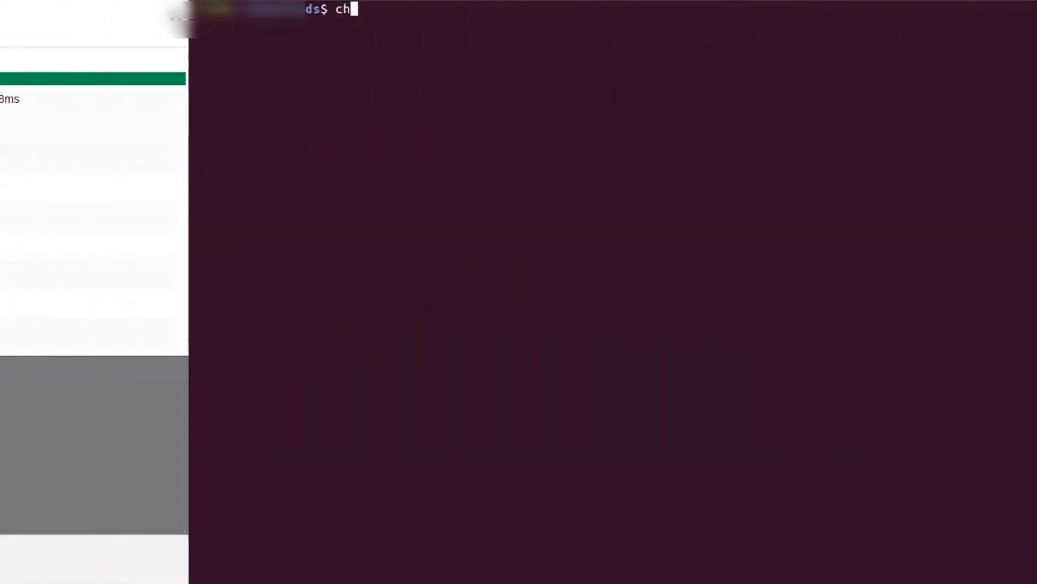
pyautogui.write('mod +x deployToLambdaApp-linux_amd64')
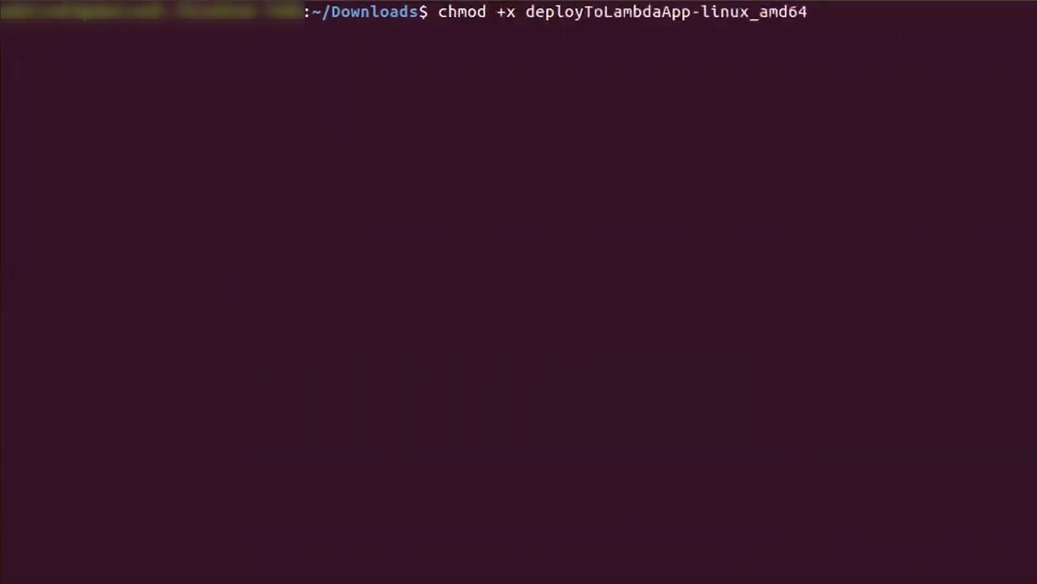
pyautogui.press('Return')
# Run ./deployToLambdaApp-linux_amd64 --deploy lambda and paste the AWS secret access key.
pyautogui.write('./deploy')
pyautogui.press('Tab')
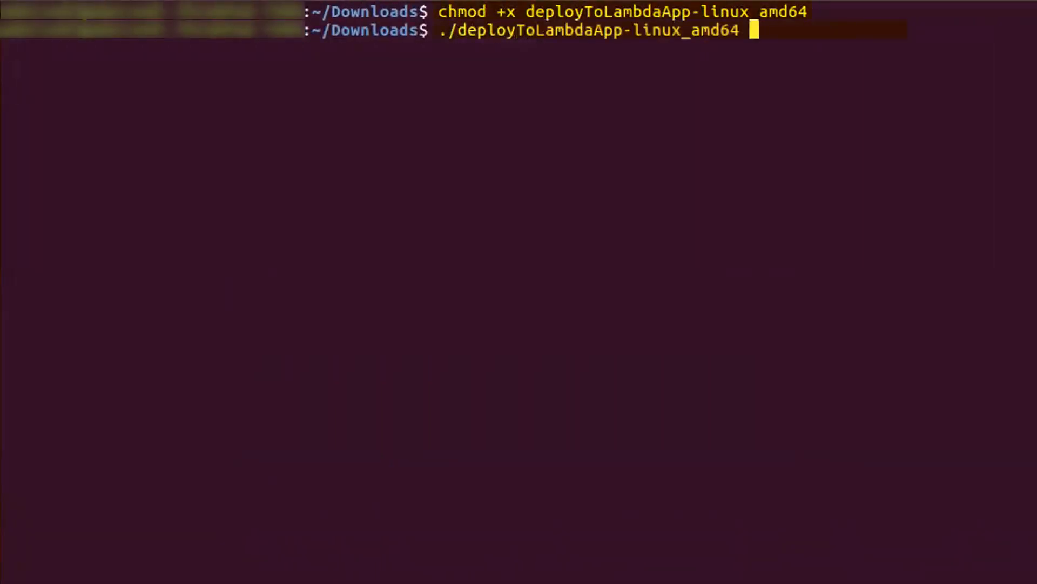
pyautogui.write('--deploy lambda')
pyautogui.press('Return')
pyautogui.hotkey('ctrl', 'shift', 'v')
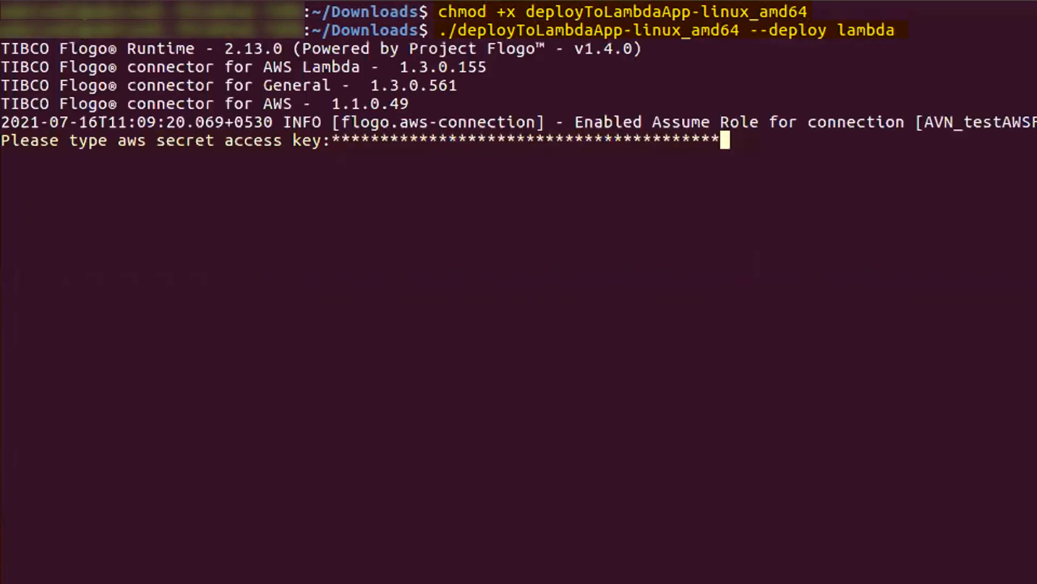
pyautogui.press('Return')
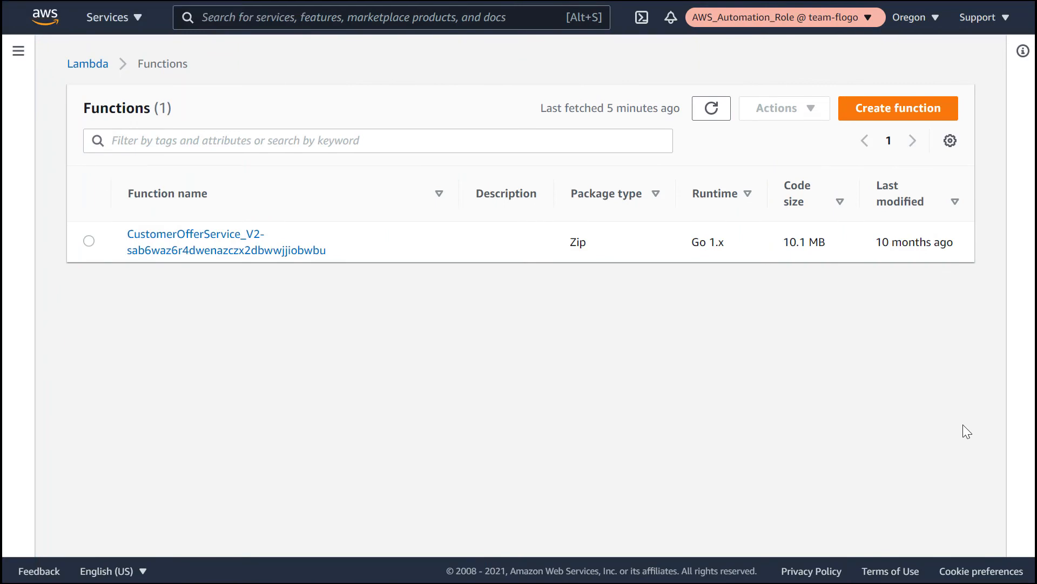
# In the AWS Lambda console, start a new function named deployToLambdaApp with the Go 1.x runtime.
pyautogui.click(932, 116)
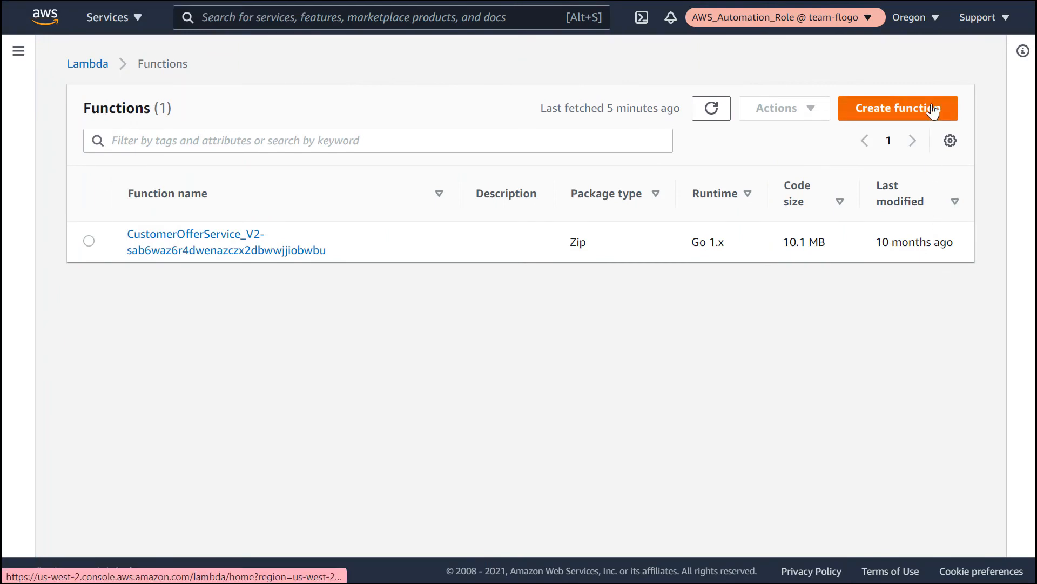
pyautogui.scroll(-4, 833, 409)
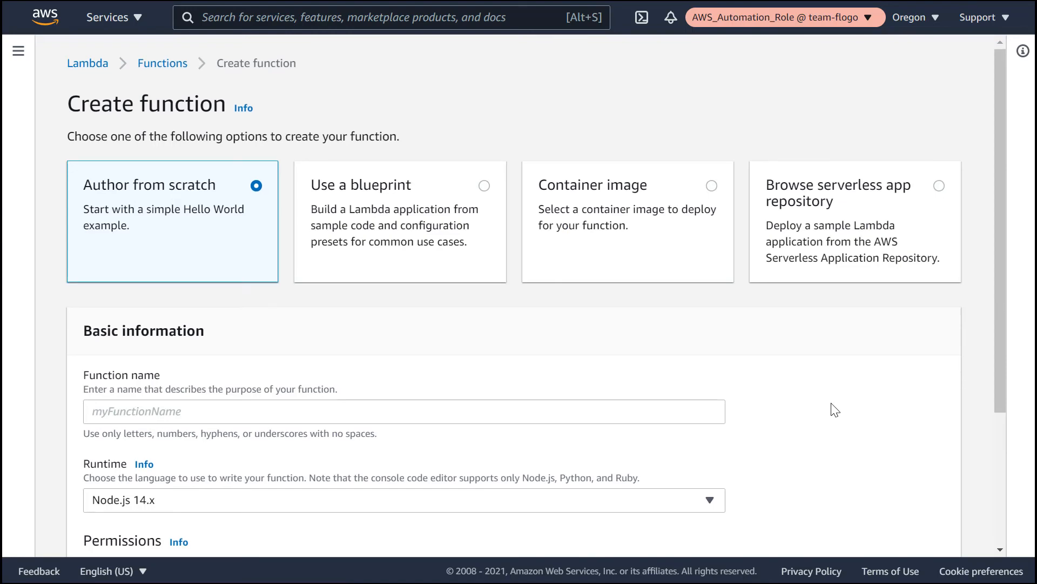
pyautogui.click(698, 222)
pyautogui.write('deployToLambdaApp')
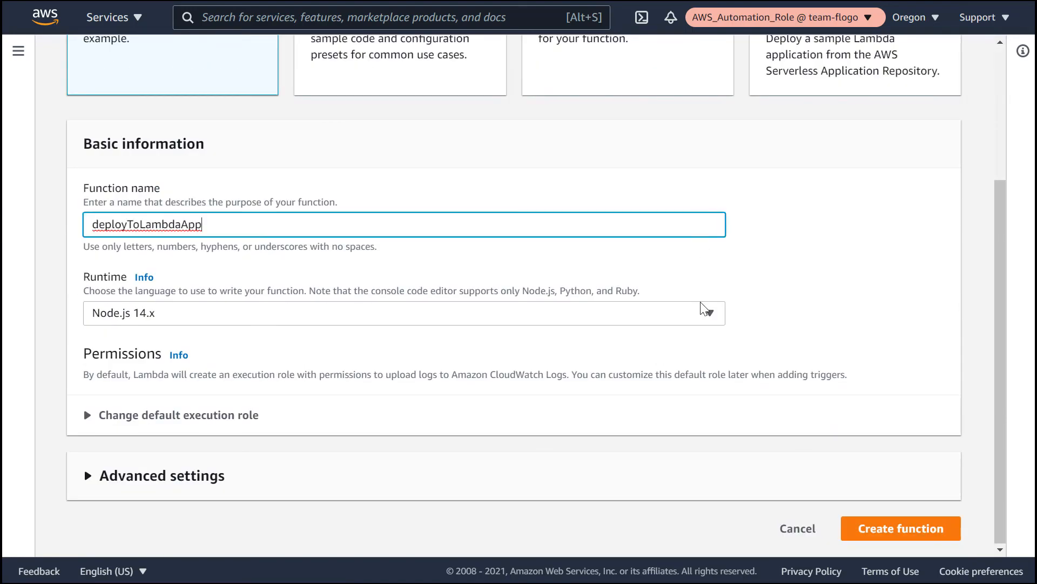
pyautogui.click(703, 313)
pyautogui.click(672, 159)
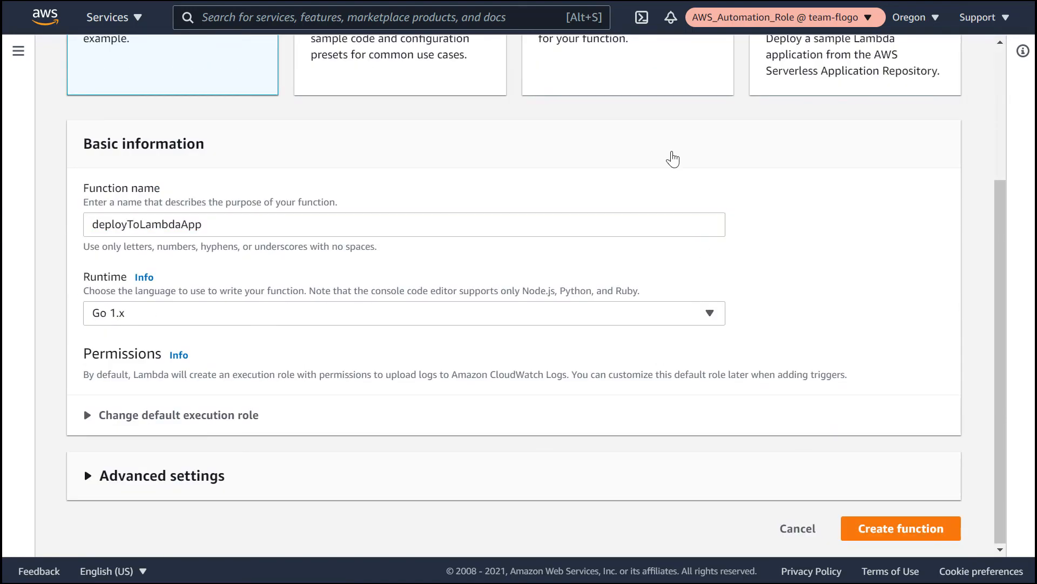
# Assign the existing execution role getBooksLambdaAppRole and create the function.
pyautogui.click(252, 416)
pyautogui.scroll(-2, 232, 412)
pyautogui.click(151, 392)
pyautogui.click(847, 544)
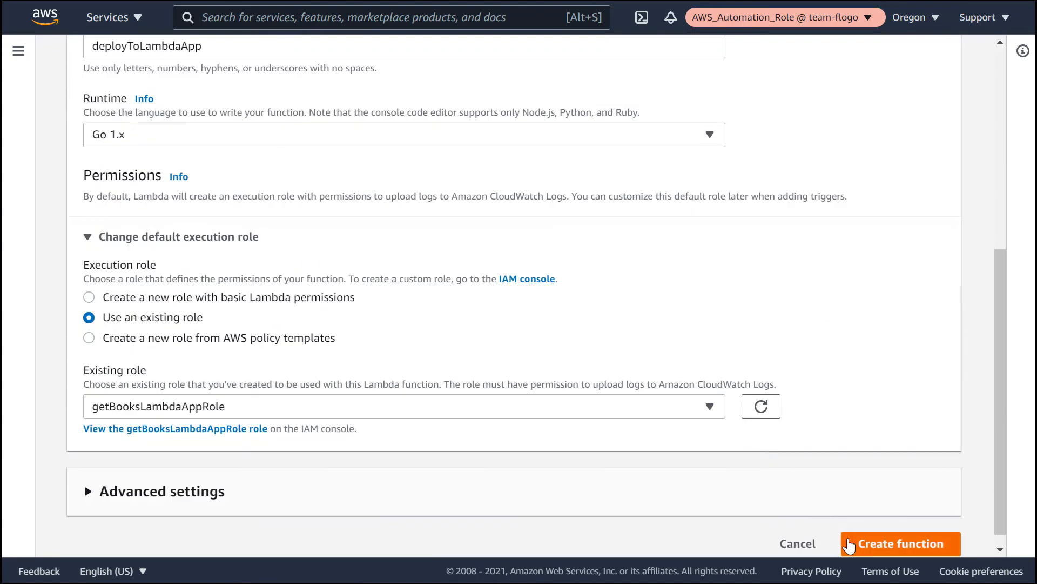
pyautogui.scroll(-7, 848, 546)
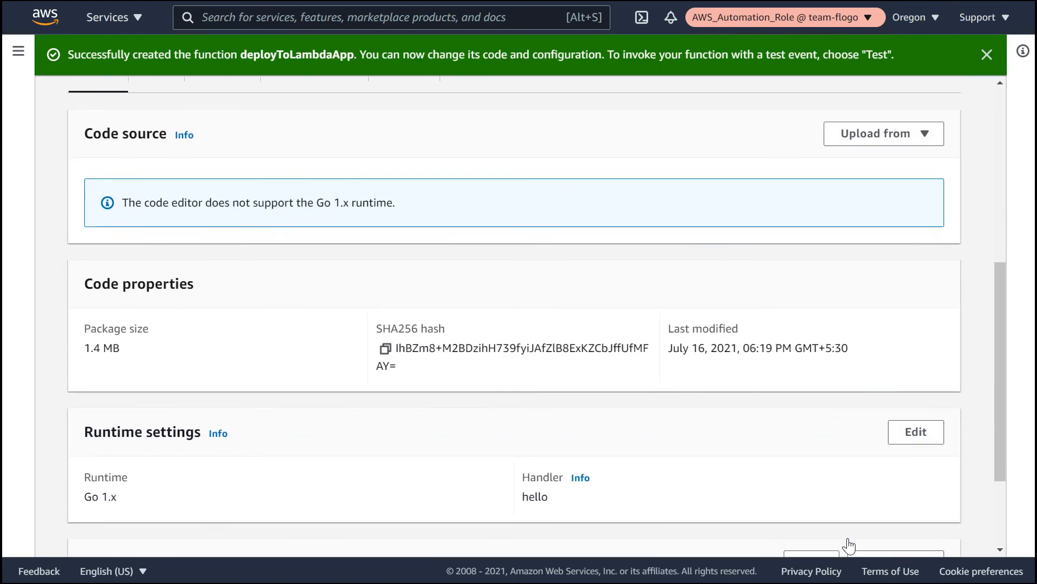
# Upload the zipped deployToLambdaApp-linux_amd64 package from Downloads as the function's code and save it.
pyautogui.click(933, 126)
pyautogui.click(909, 147)
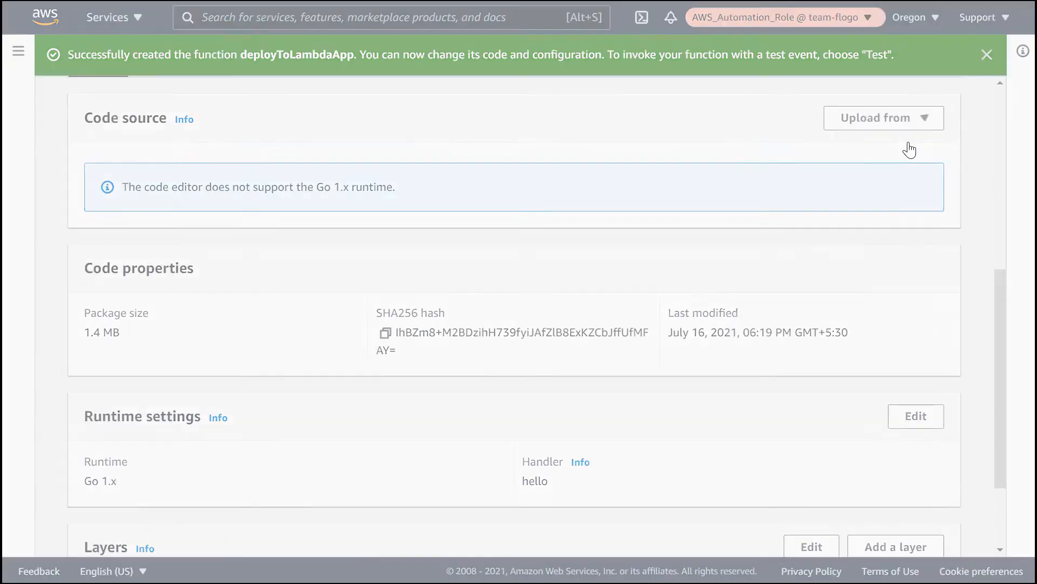
pyautogui.click(288, 213)
pyautogui.click(316, 141)
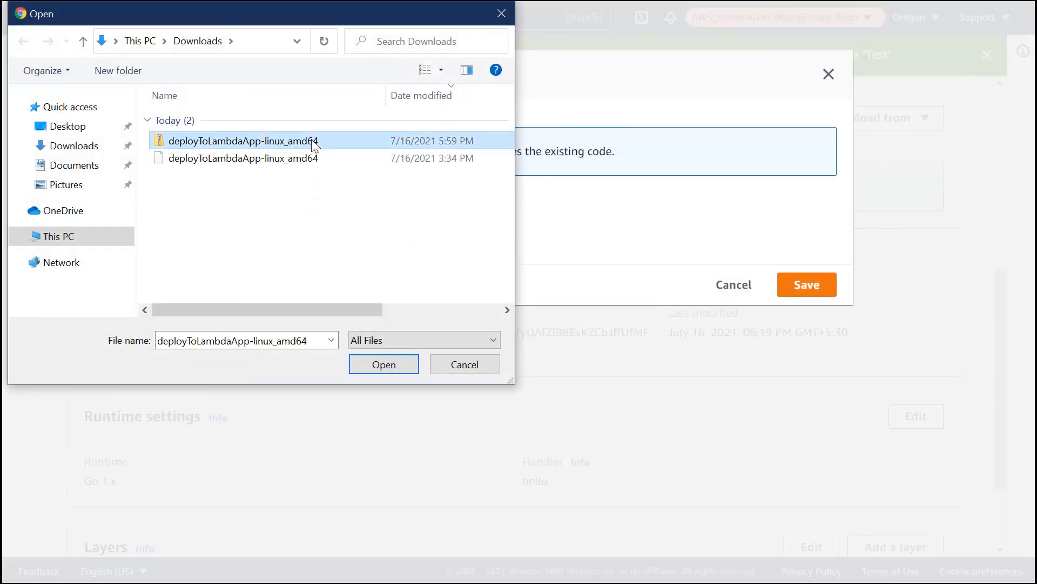
pyautogui.click(367, 365)
pyautogui.click(802, 286)
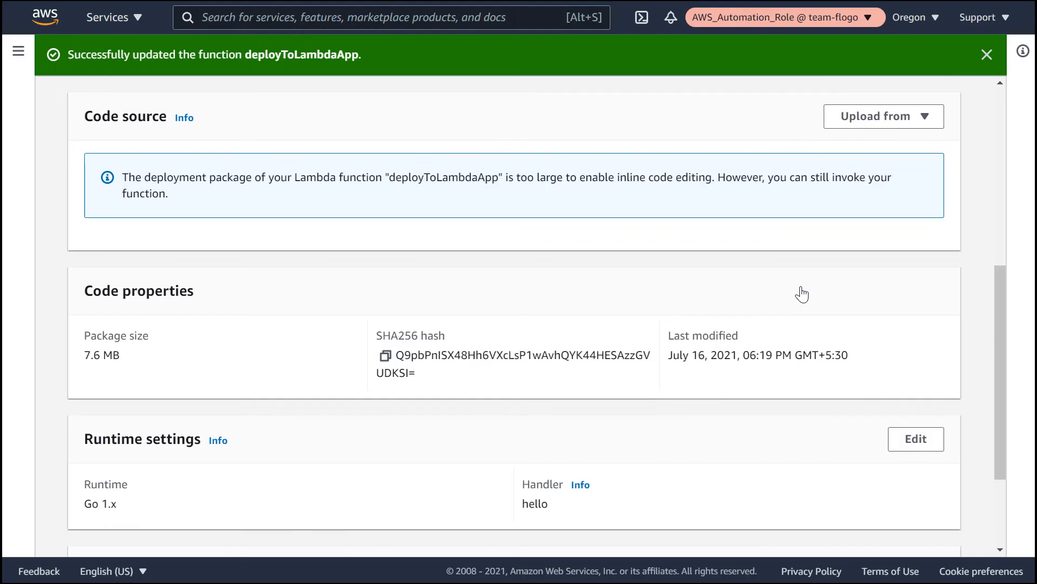
# Set the handler in the function's runtime settings to deployToLambdaApp-linux_amd64 and save the change.
pyautogui.scroll(-2, 800, 291)
pyautogui.click(915, 331)
pyautogui.tripleClick(304, 297)
pyautogui.write('deployToLambdaApp-linux_amd64')
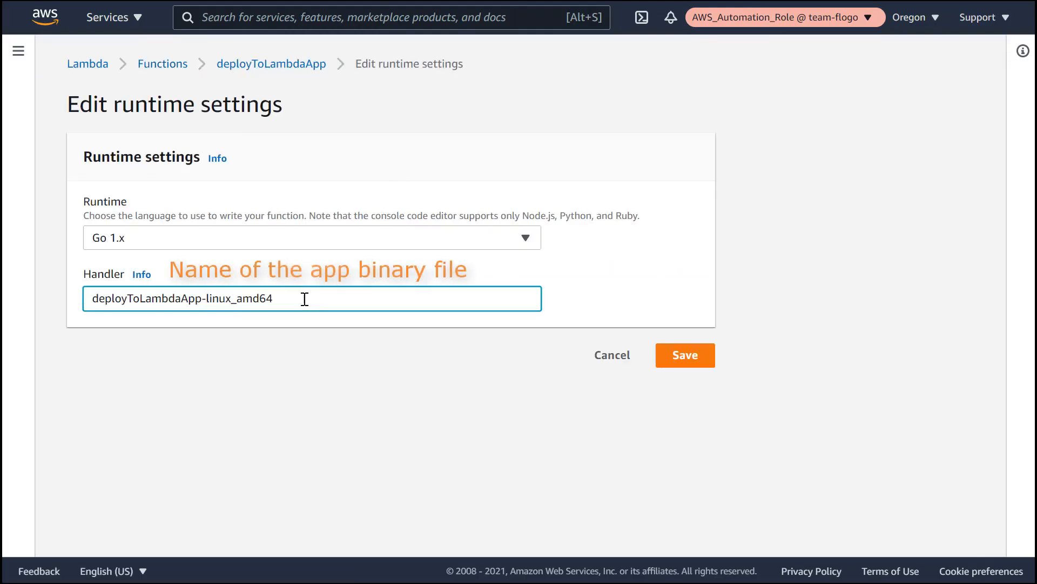
pyautogui.click(684, 355)
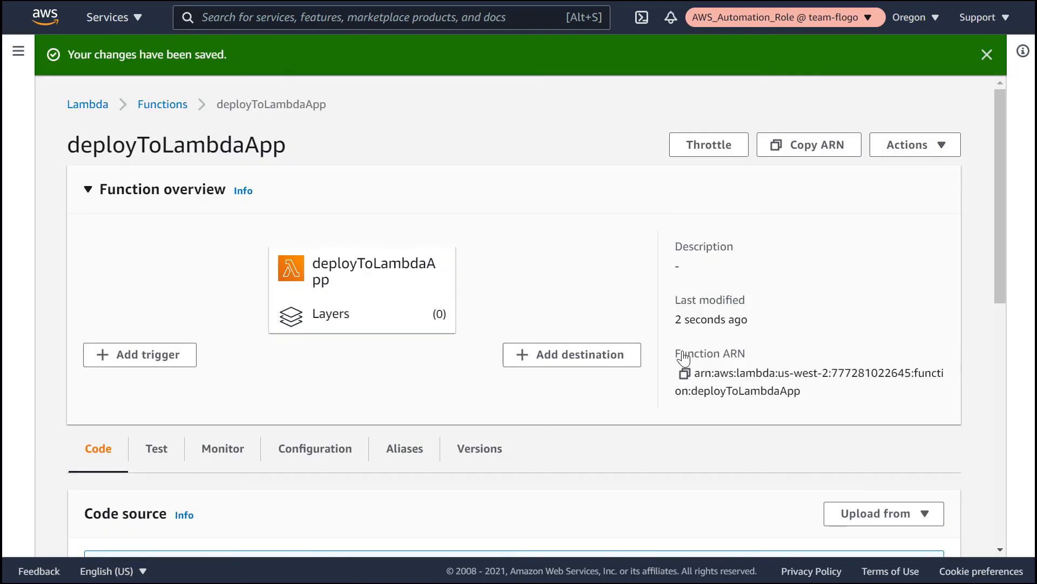
# Test the function with a new event named event1 containing { "id": "1" } and expand the execution result details.
pyautogui.scroll(-5, 684, 357)
pyautogui.click(178, 246)
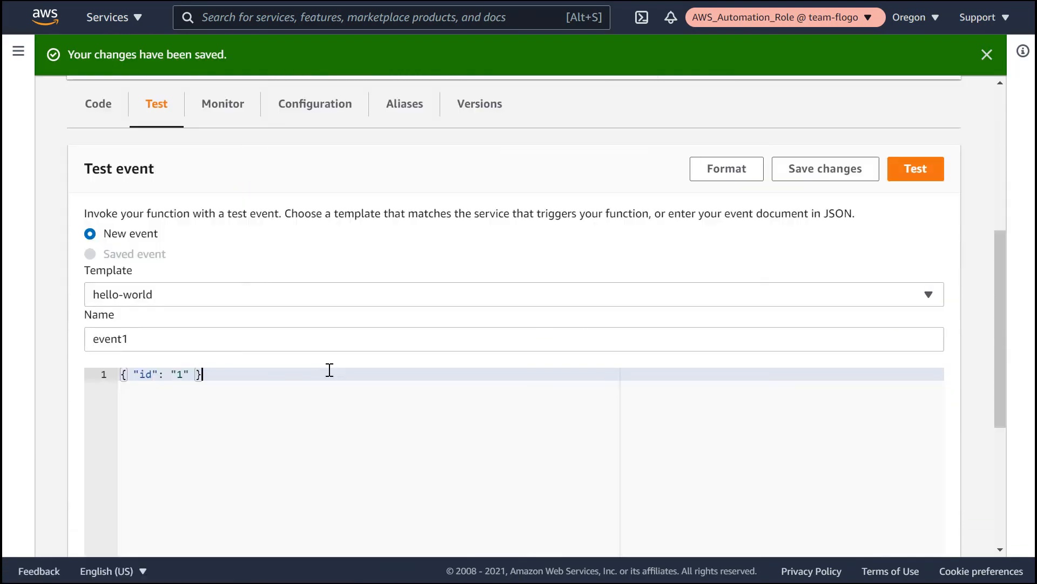
pyautogui.click(898, 170)
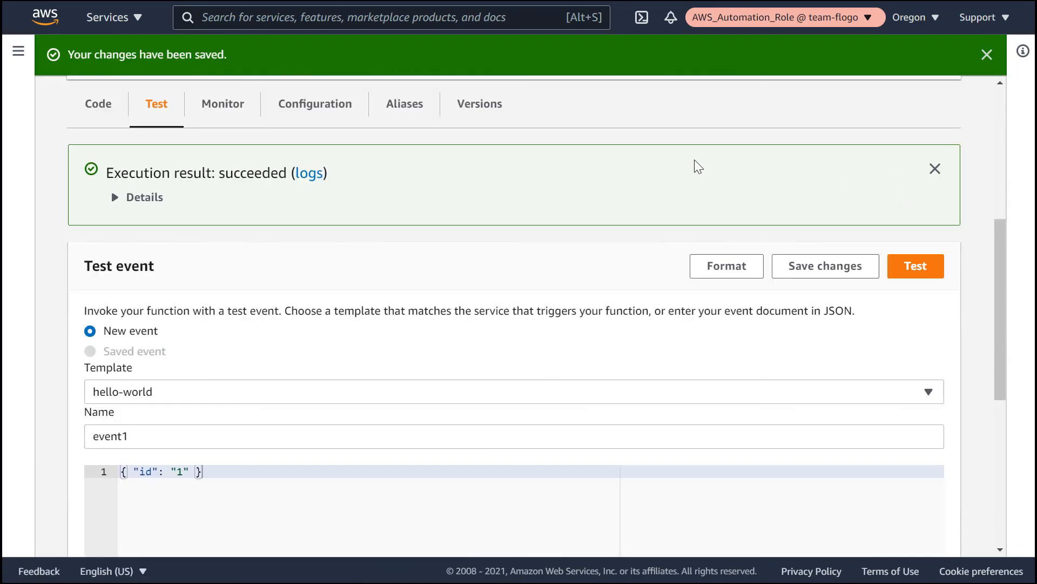
pyautogui.click(162, 200)
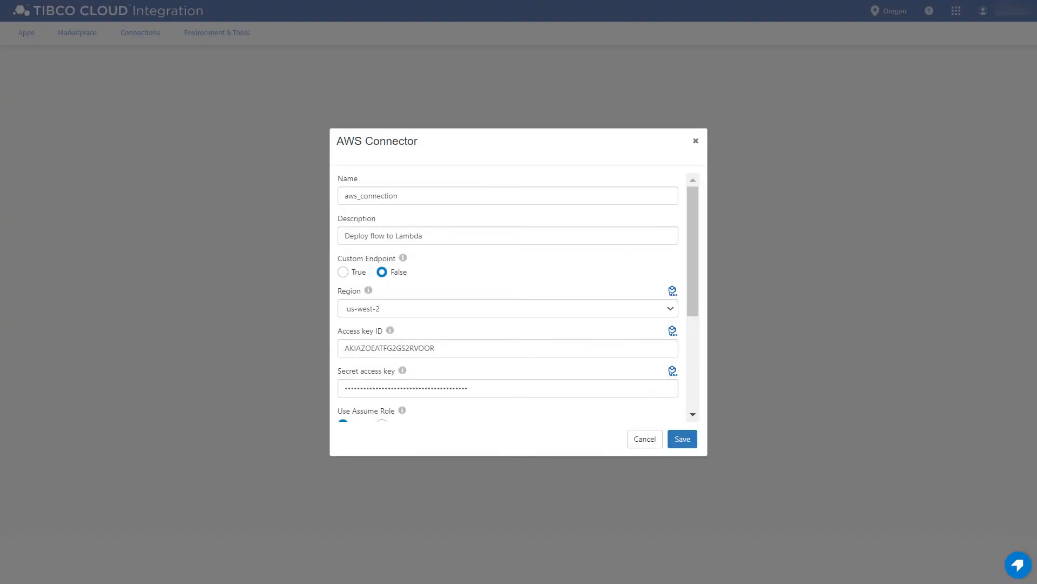